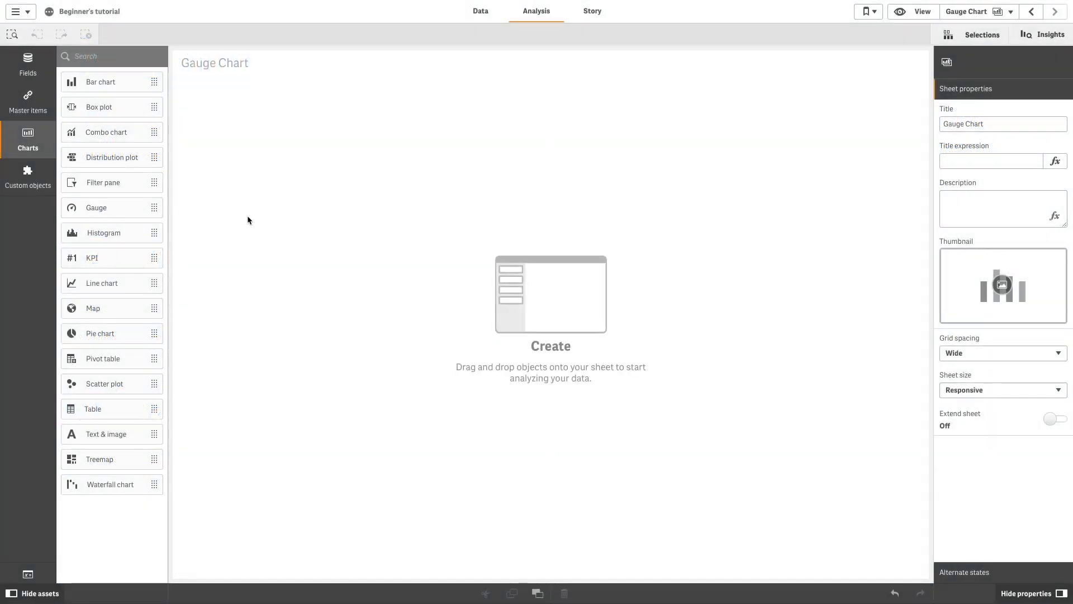
# Step: Drop a Gauge chart onto the empty Gauge Chart sheet
pyautogui.moveTo(124, 211); pyautogui.dragTo(261, 230)
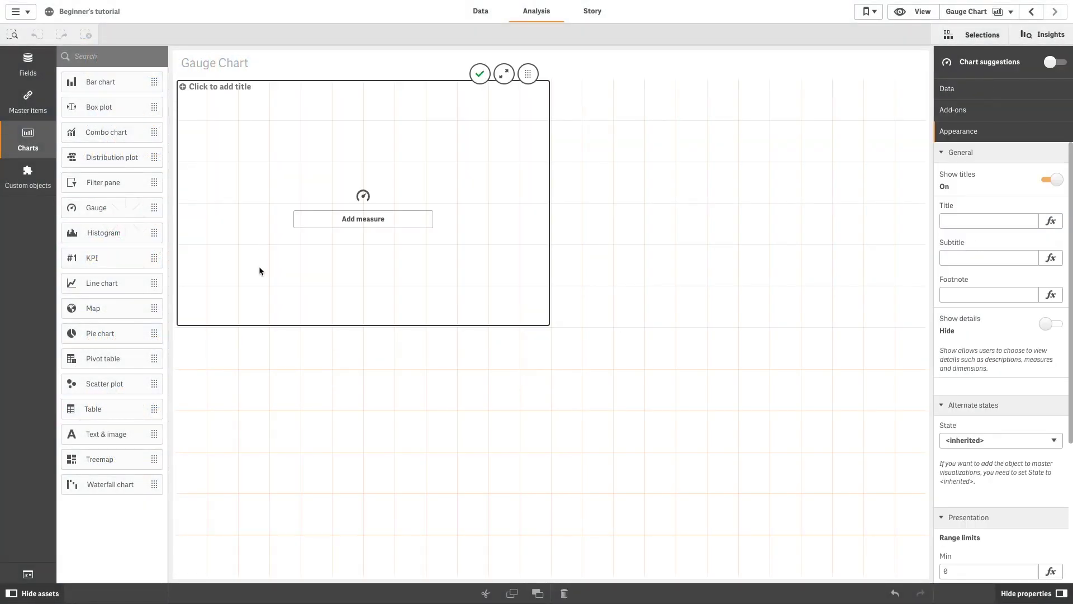
# Step: Set the gauge's measure to Sales, showing 104.85M
pyautogui.click(316, 221)
pyautogui.write('Sales')
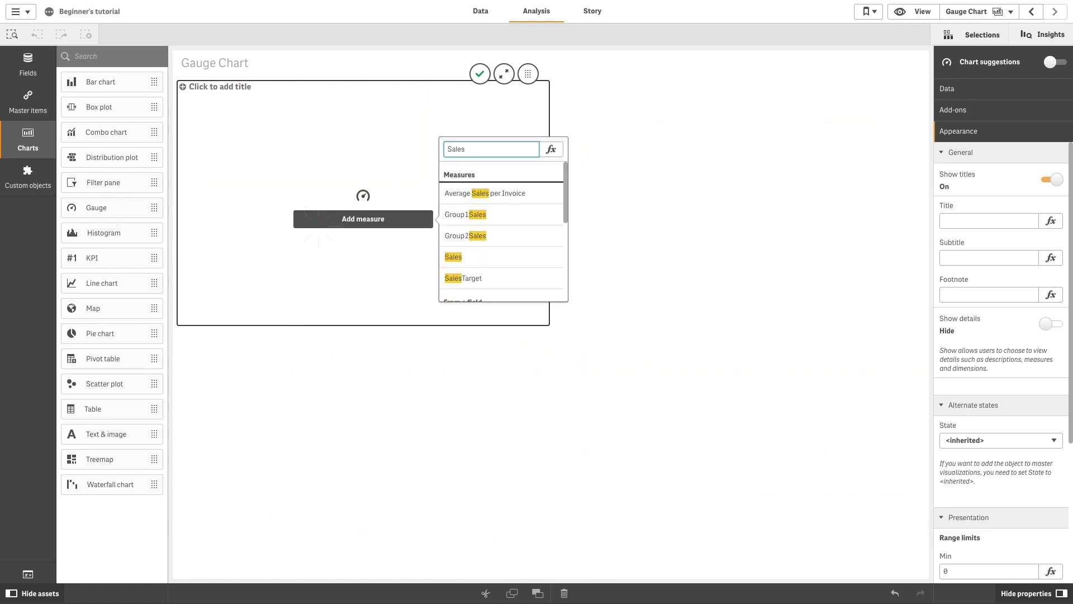
pyautogui.click(456, 257)
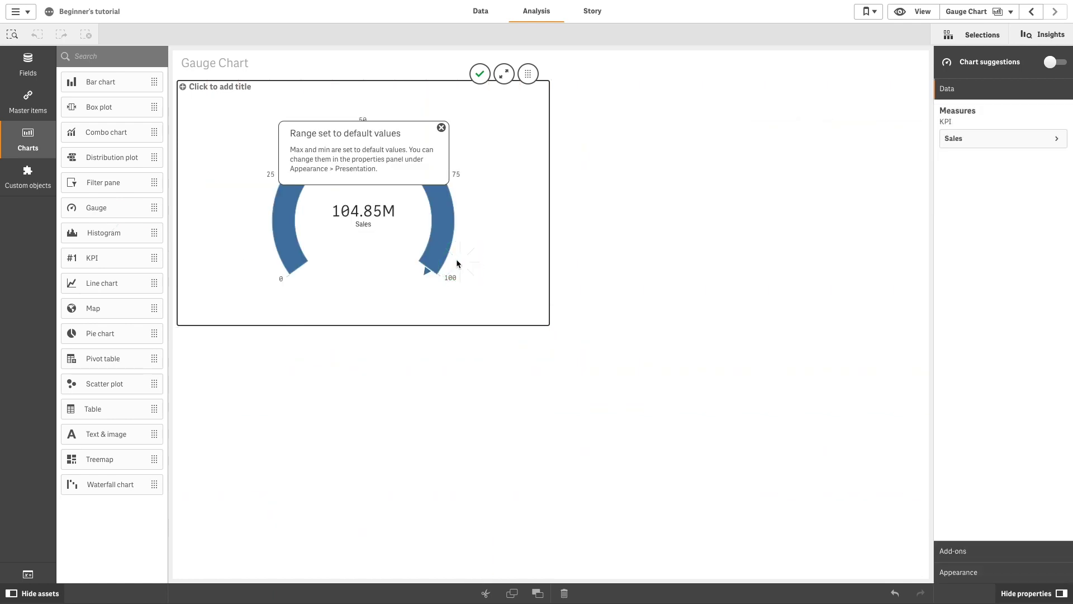
# Step: Bring up the gauge's Appearance range limits for minimum and maximum
pyautogui.click(981, 575)
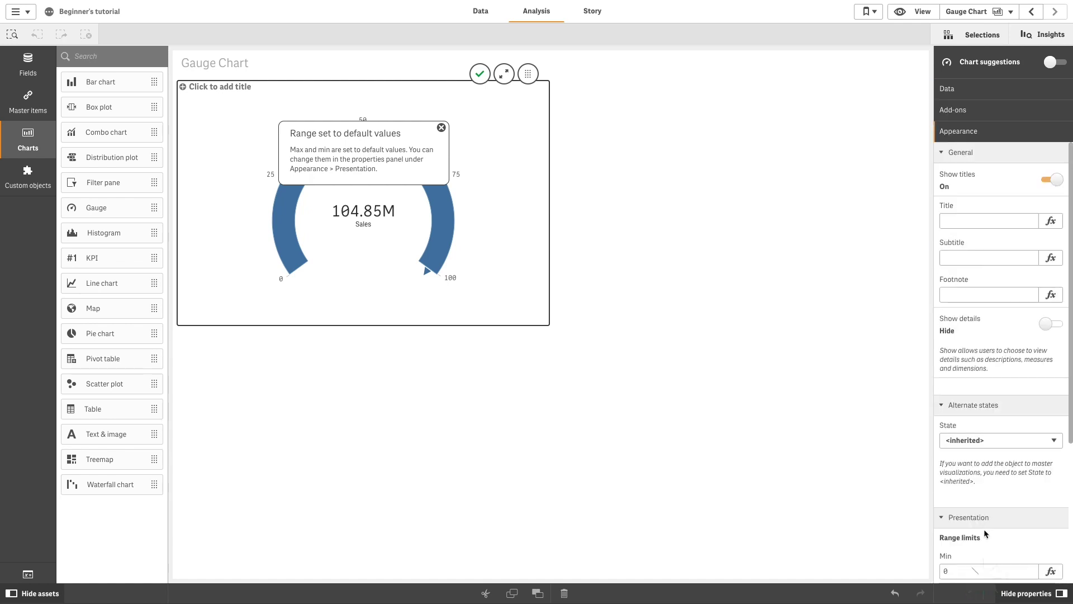
pyautogui.scroll(-4, 984, 357)
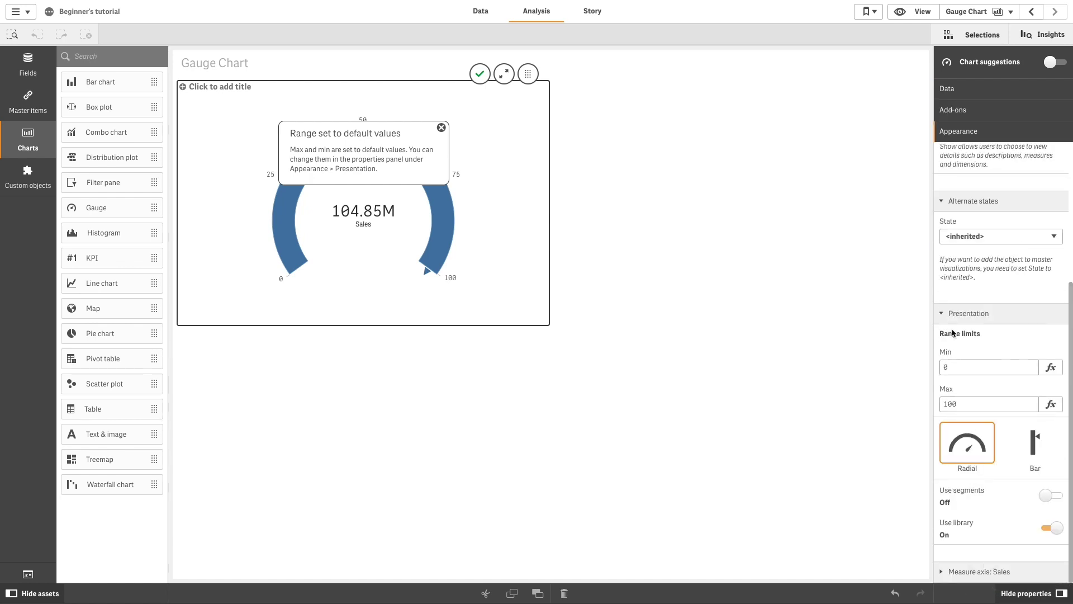
pyautogui.click(953, 367)
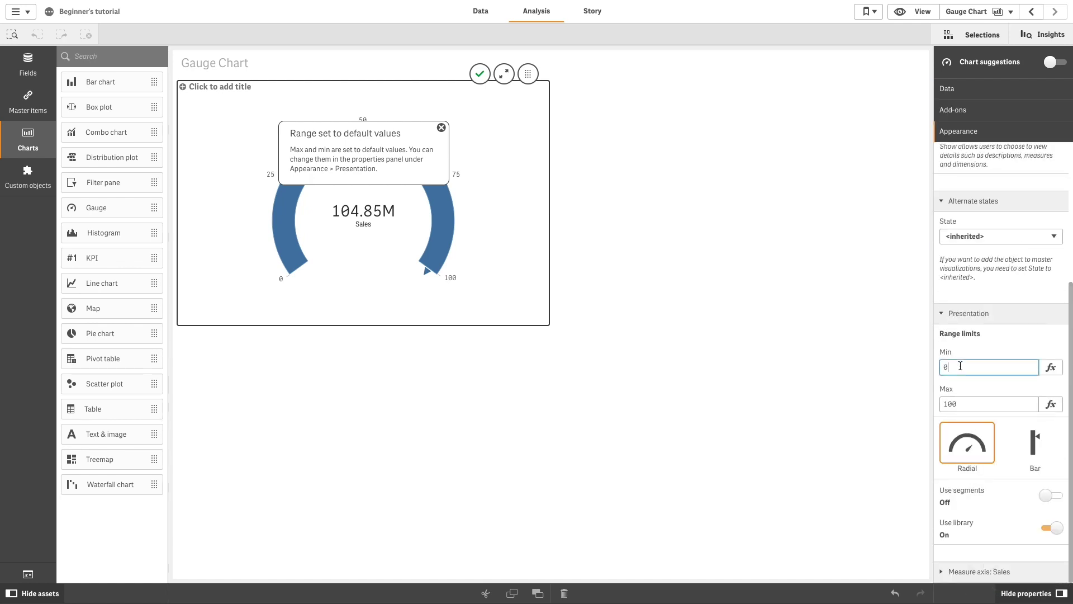
pyautogui.click(965, 402)
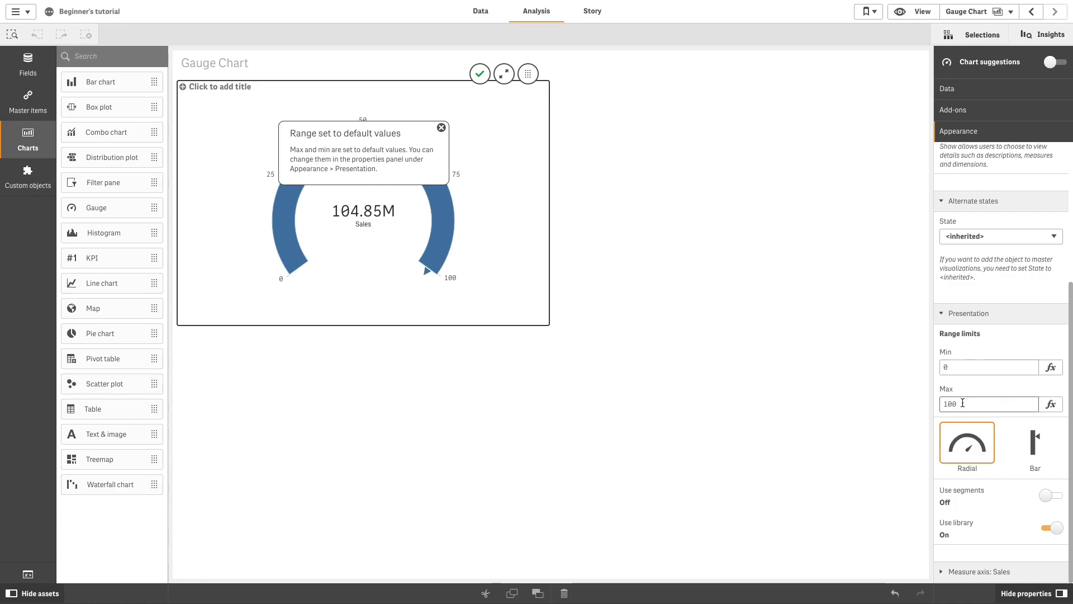
# Step: Set the gauge maximum to sum(Sales)*1.7, with segments on and library colours off
pyautogui.click(1051, 403)
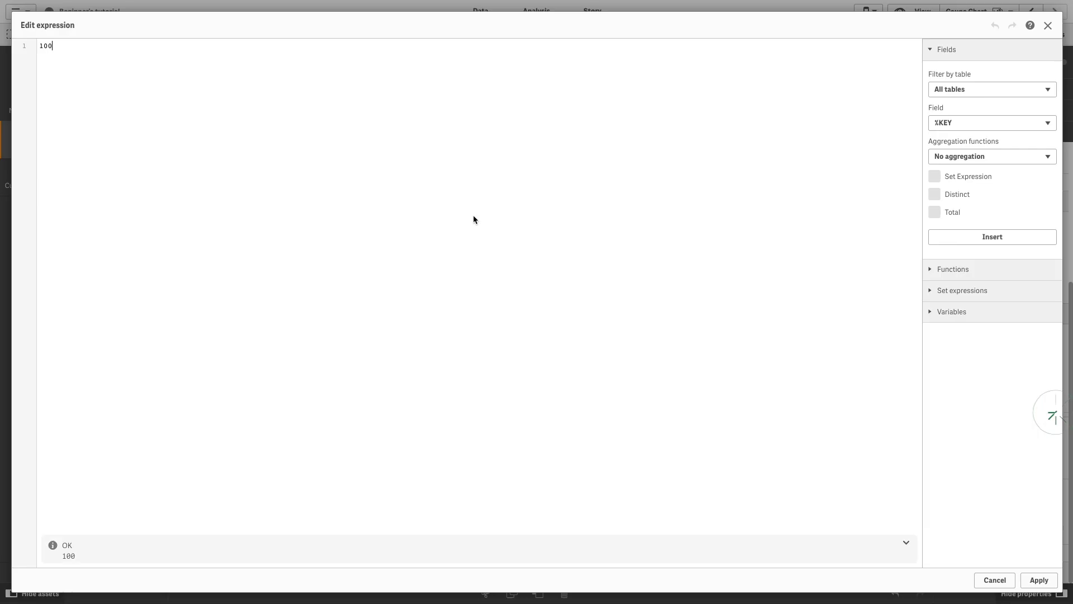
pyautogui.doubleClick(44, 46)
pyautogui.write('sum (Sales)*')
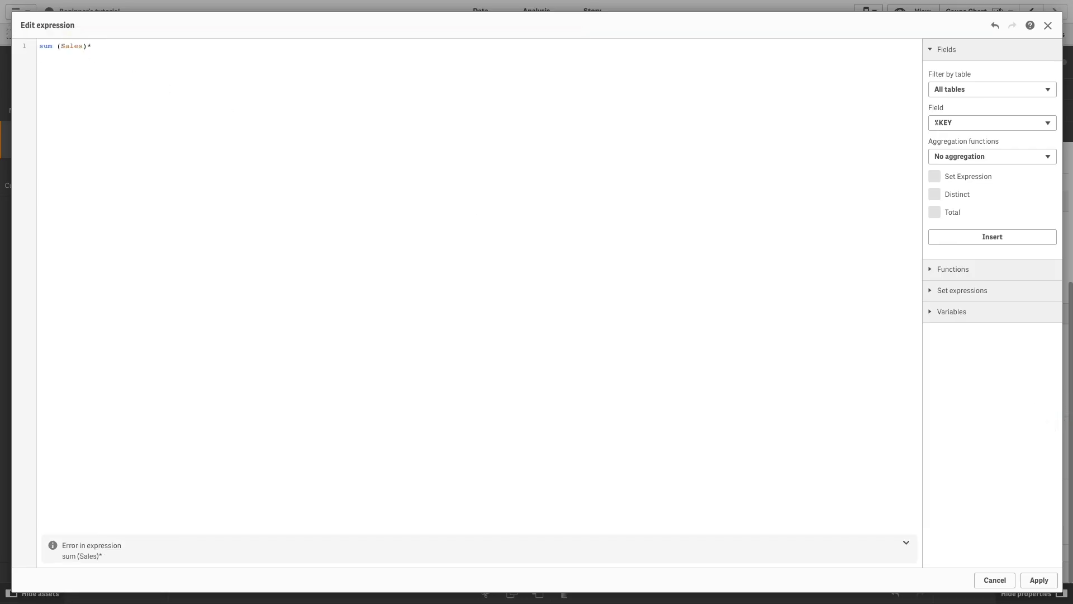
pyautogui.write('1.7')
pyautogui.click(1041, 580)
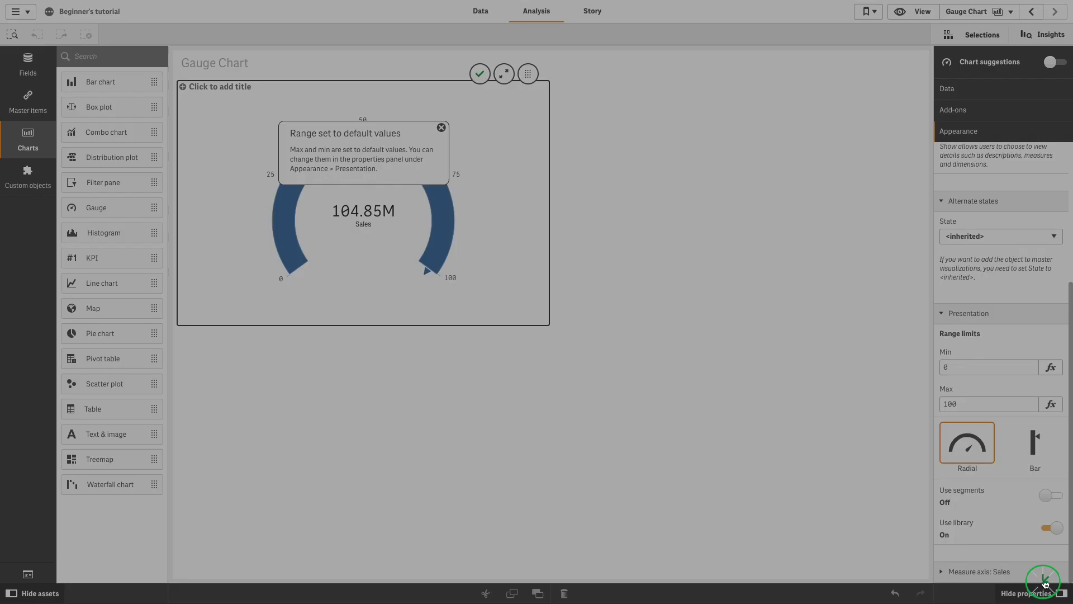
pyautogui.click(1013, 572)
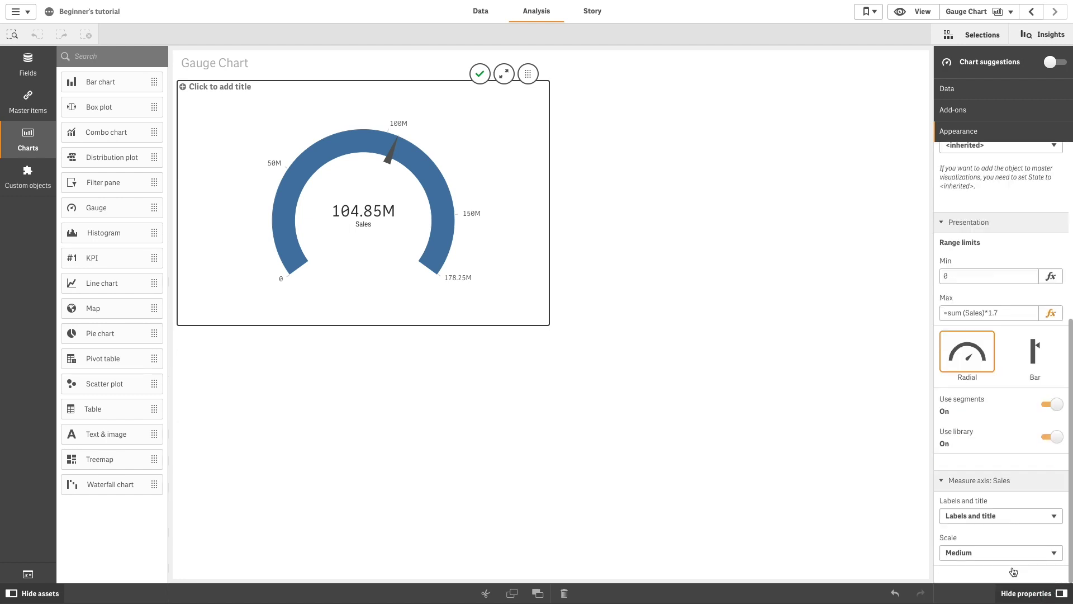
pyautogui.click(1042, 438)
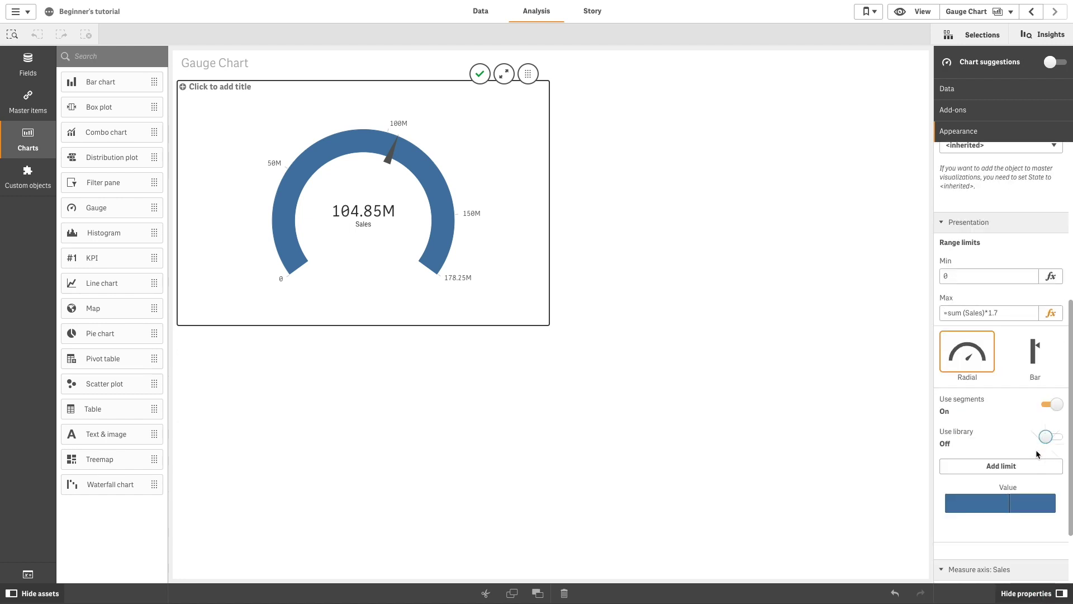
# Step: Add a limit at the sales value, making the lower segment red and the upper green
pyautogui.click(1012, 471)
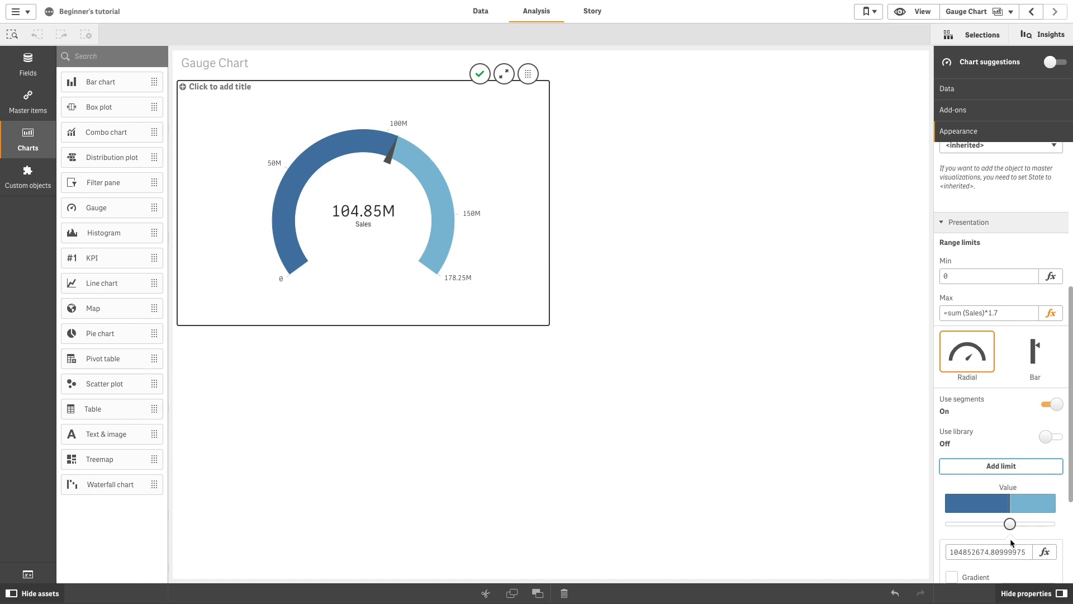
pyautogui.click(988, 505)
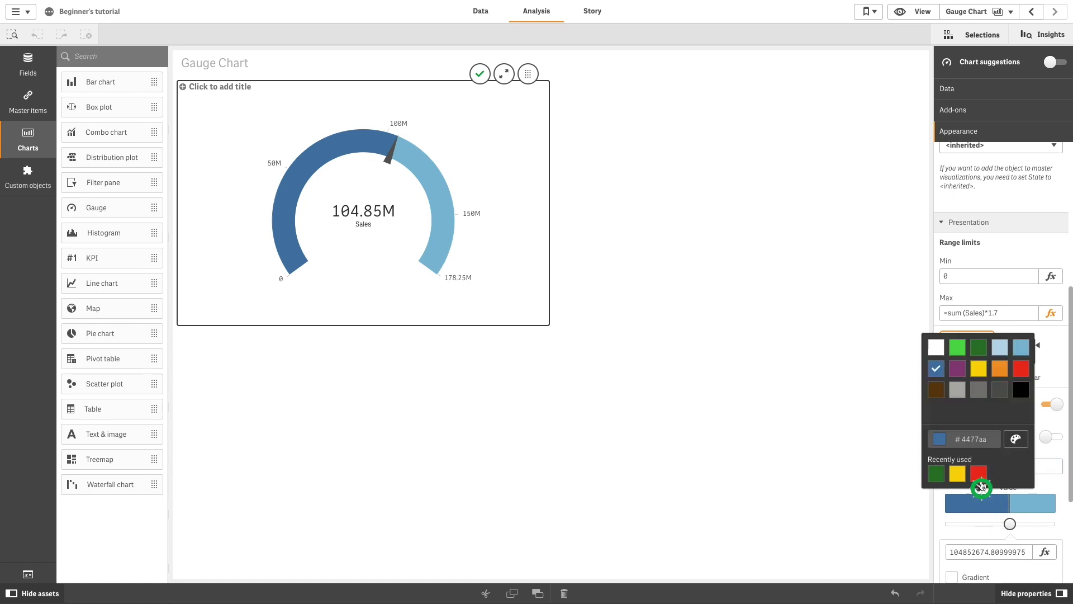
pyautogui.click(979, 474)
pyautogui.click(1022, 511)
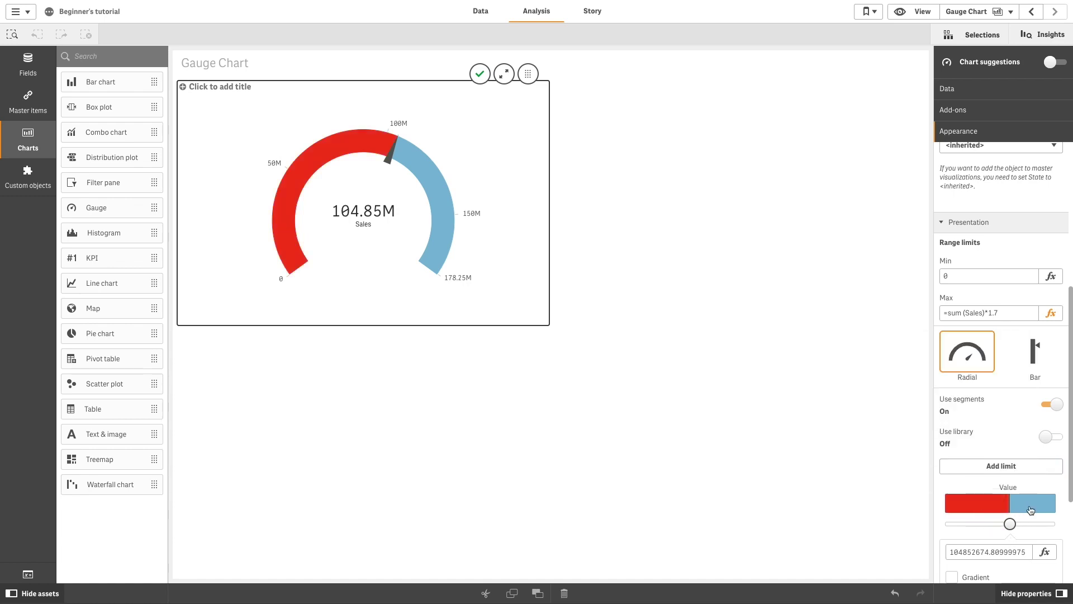
pyautogui.click(1031, 509)
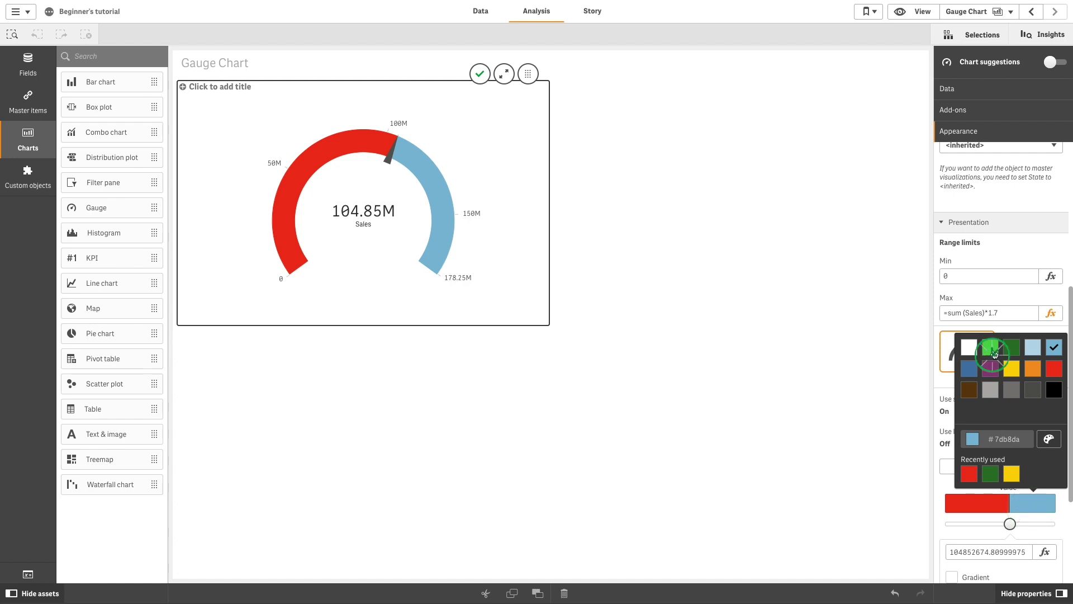
pyautogui.click(993, 352)
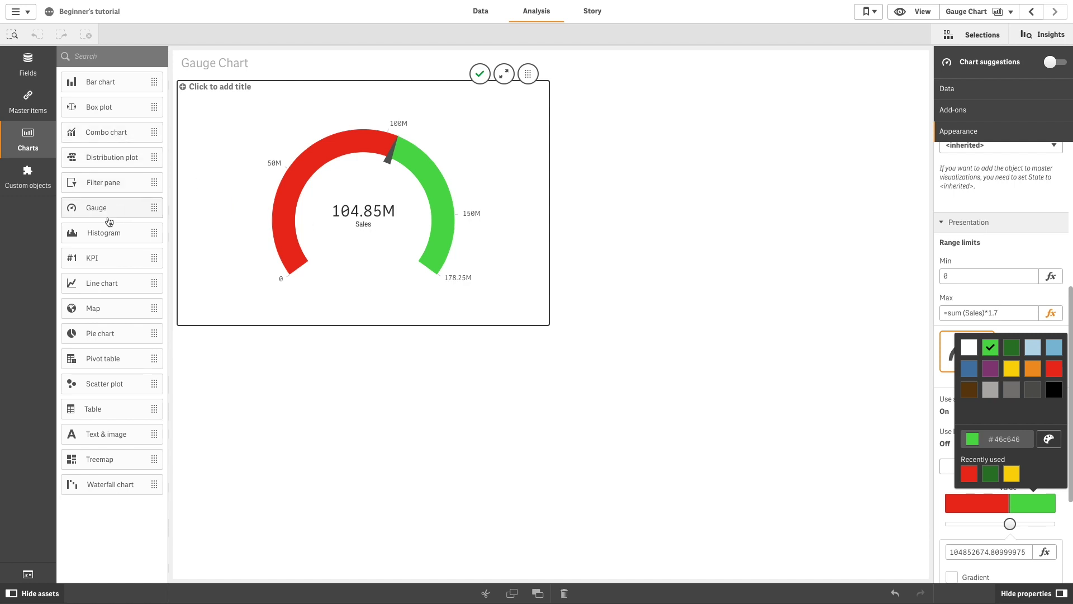
# Step: Place a second gauge right of the first, showing the Margin measure (43.25M)
pyautogui.moveTo(104, 208); pyautogui.dragTo(662, 233)
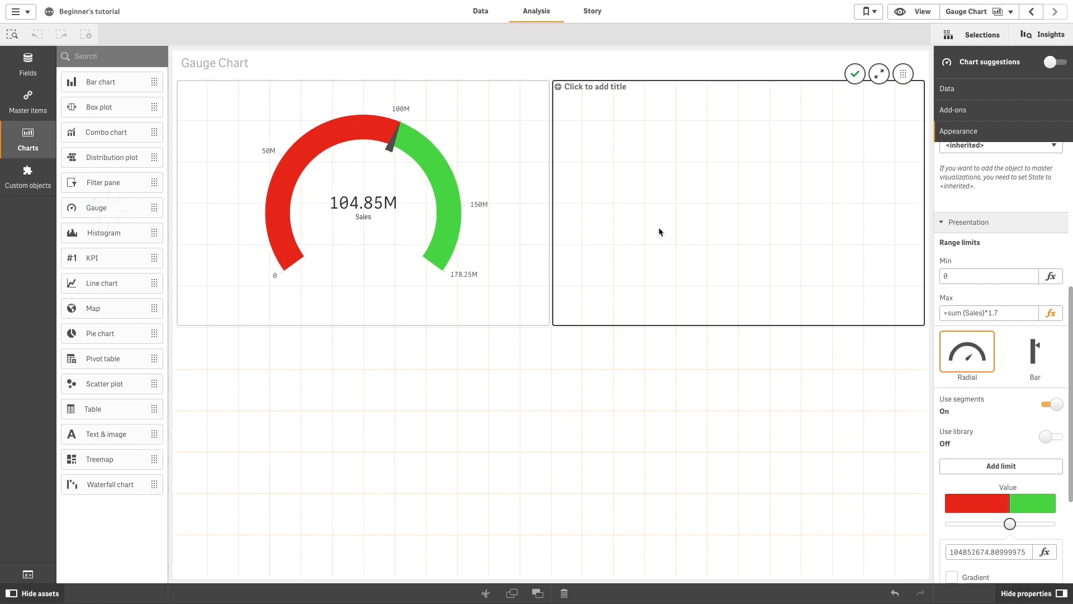
pyautogui.click(735, 226)
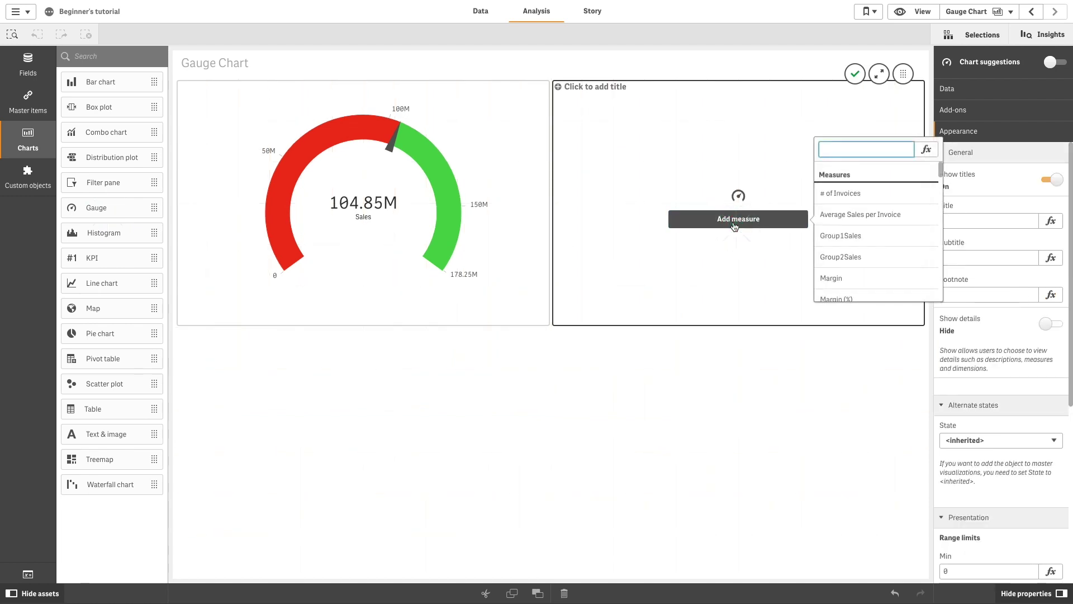
pyautogui.write('marg')
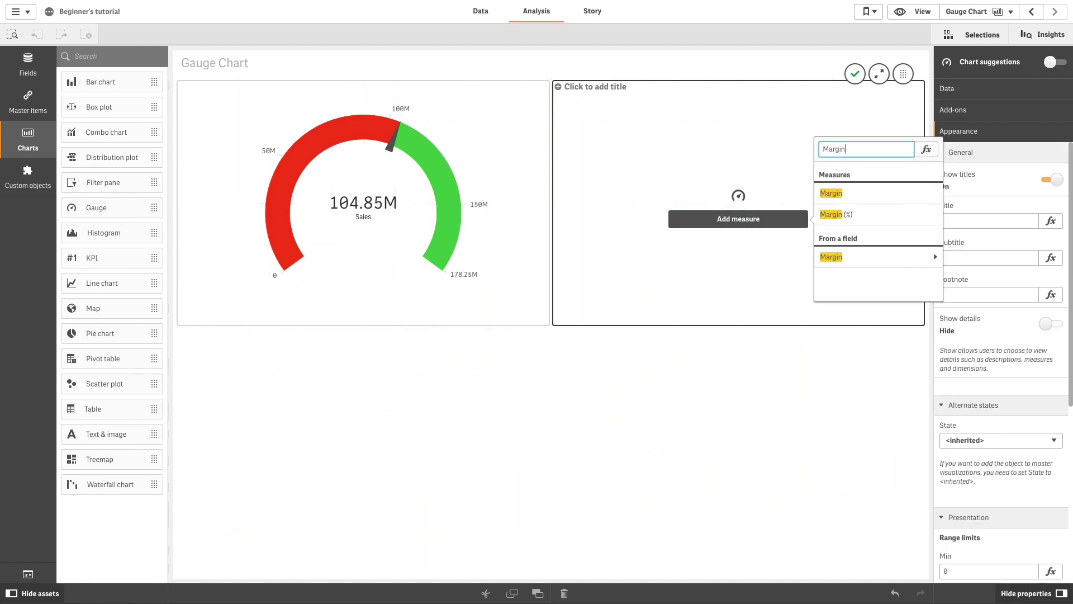
pyautogui.press('BackSpace')
pyautogui.press('BackSpace')
pyautogui.click(827, 201)
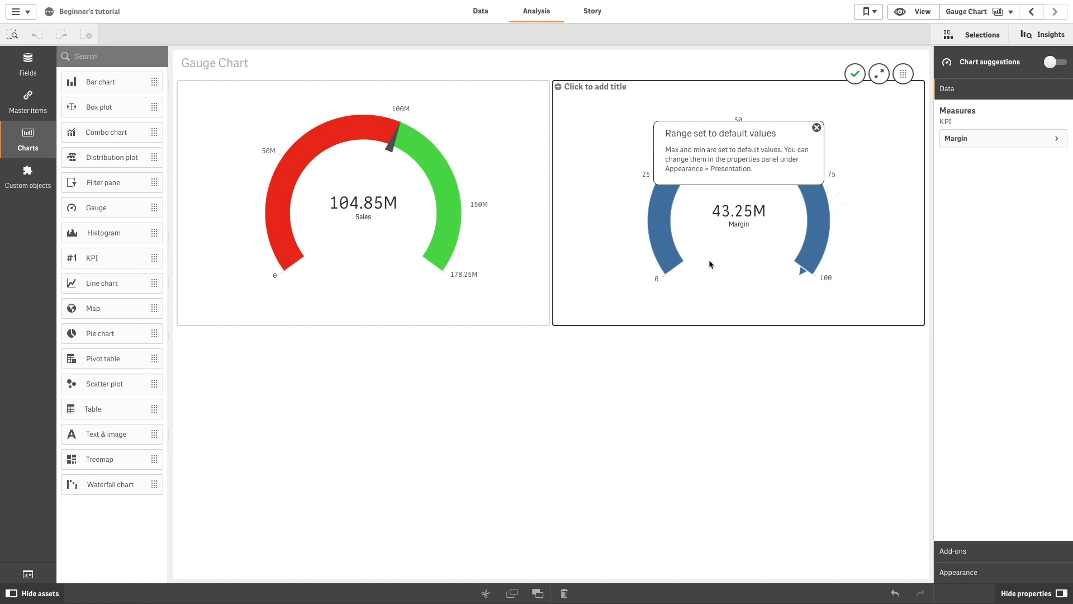
# Step: Switch the Margin gauge's presentation to a horizontal bar
pyautogui.click(968, 573)
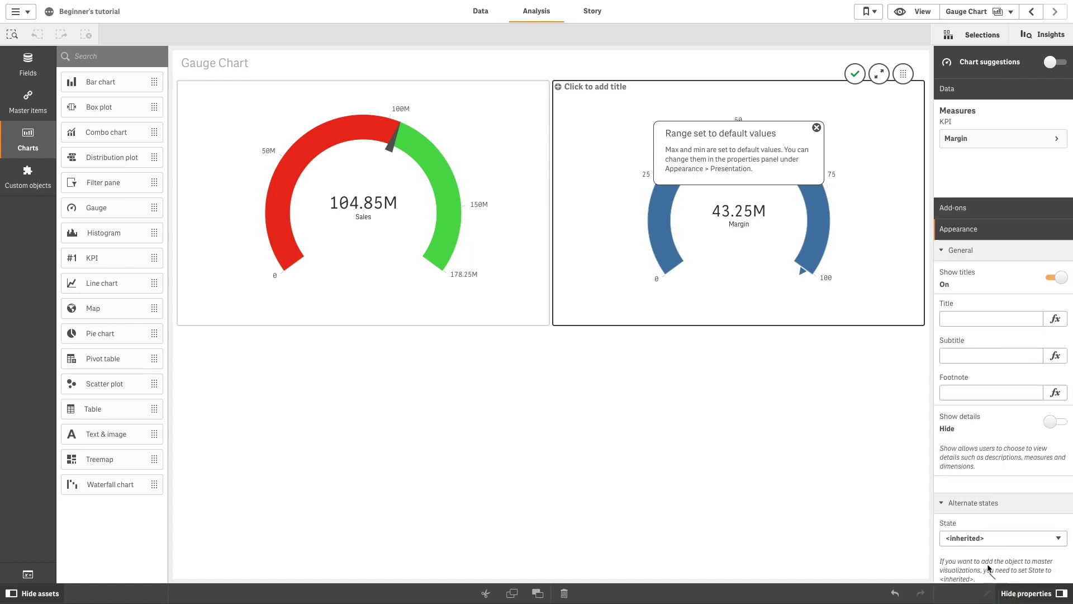
pyautogui.scroll(-2, 976, 513)
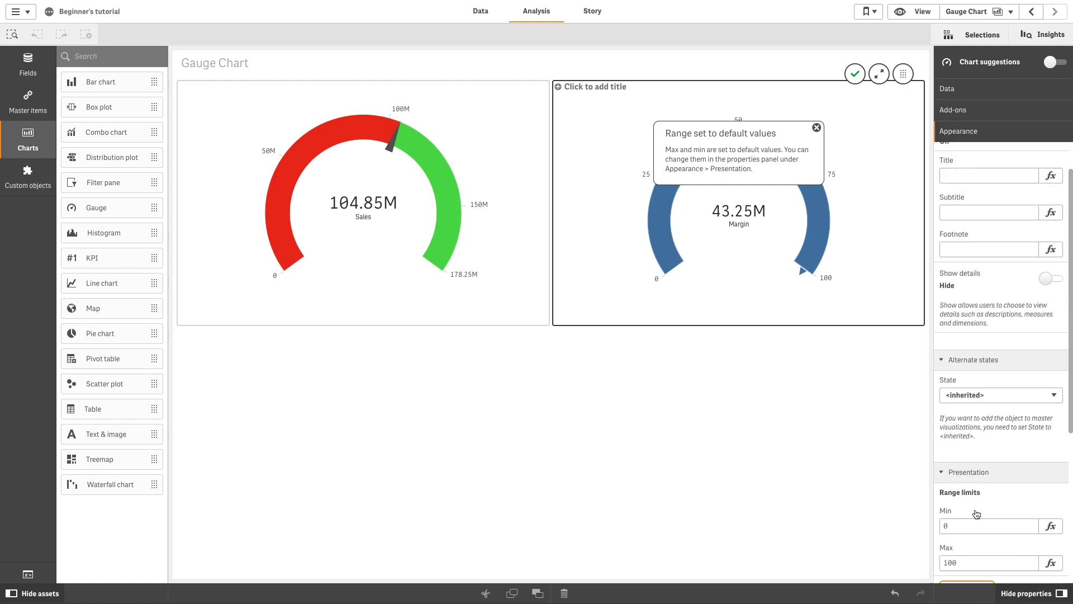
pyautogui.scroll(-2, 976, 514)
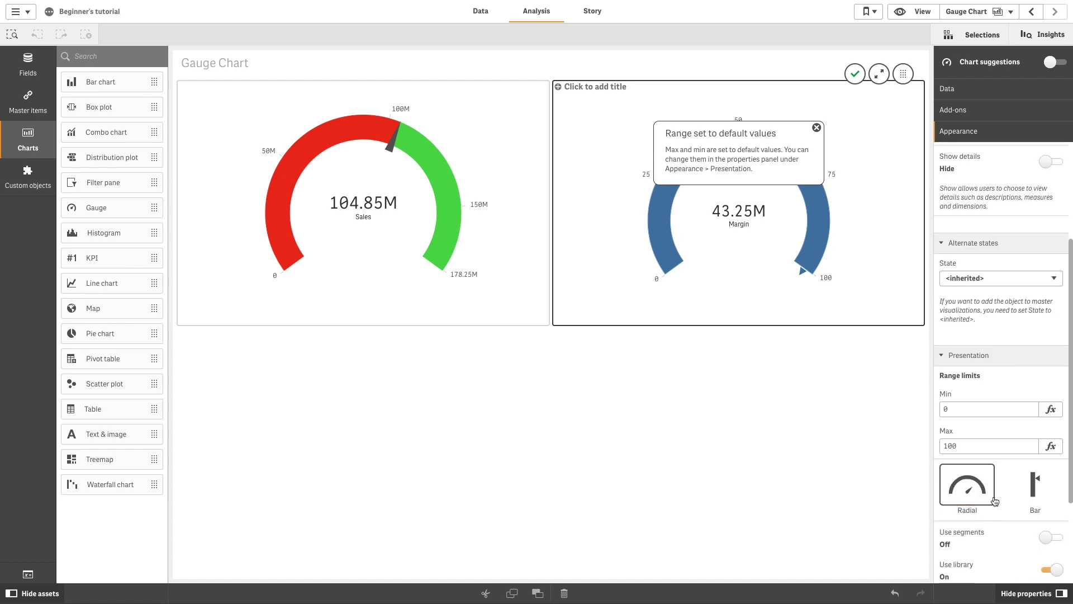
pyautogui.click(1029, 490)
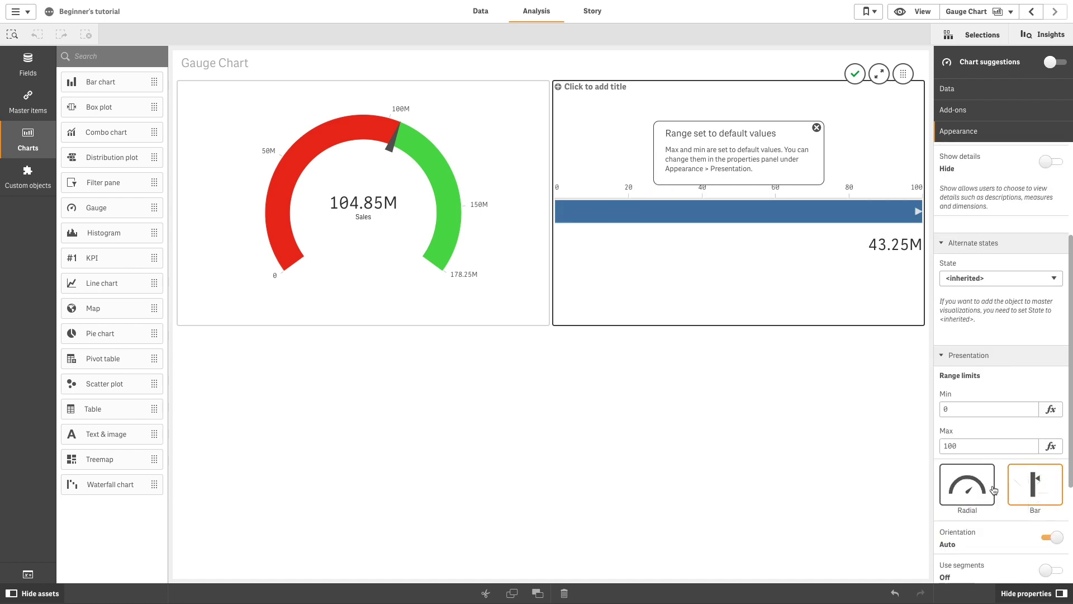
# Step: Set the Margin gauge's maximum to =Sum(Sales), scaling it to 104.85M
pyautogui.click(994, 452)
pyautogui.hotkey('ctrl', 'a')
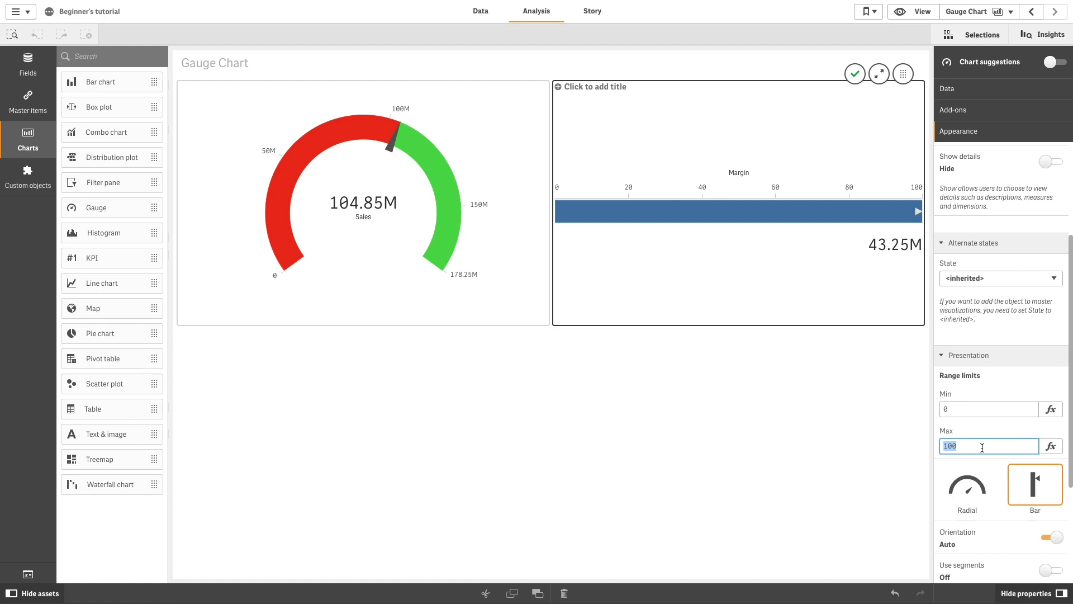
pyautogui.write('=Sum(Sales)')
pyautogui.press('Return')
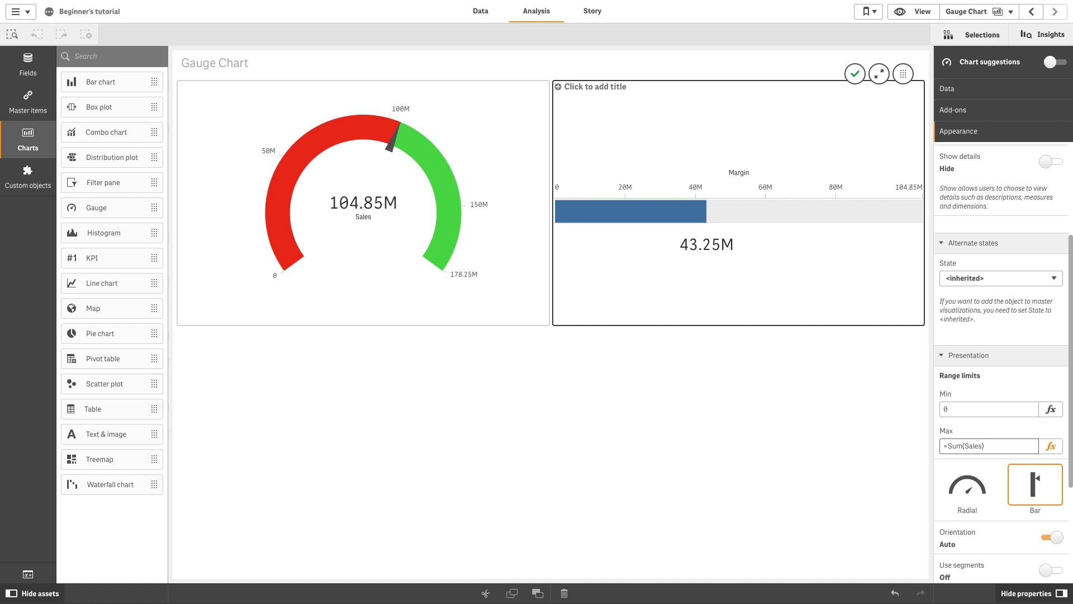
# Step: Turn on segments, turn off library colours, and colour the Margin segment red
pyautogui.moveTo(1070, 443); pyautogui.dragTo(1071, 447)
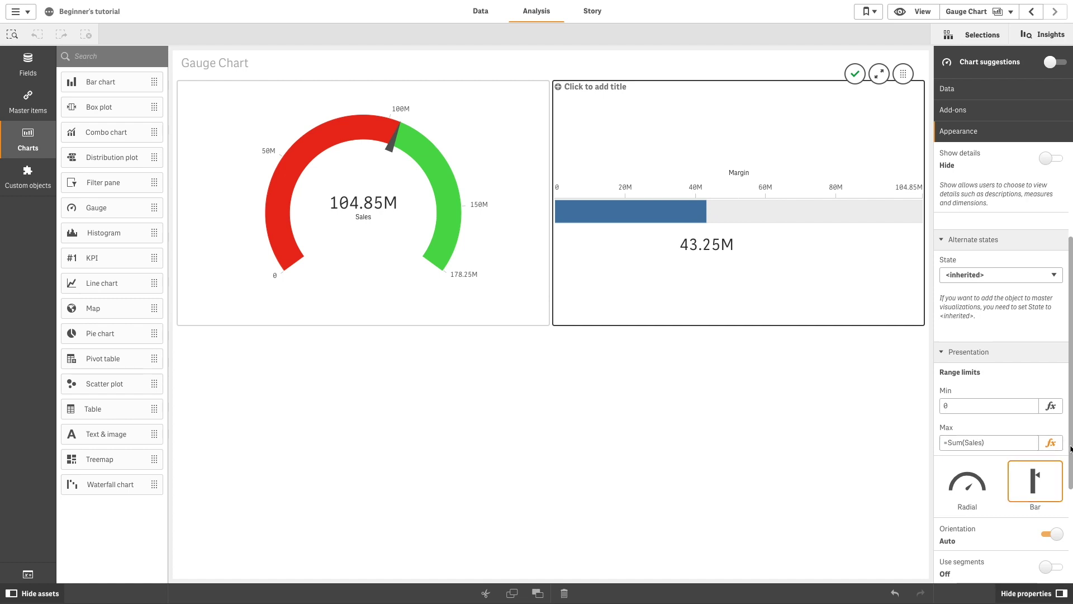
pyautogui.scroll(-3, 1070, 447)
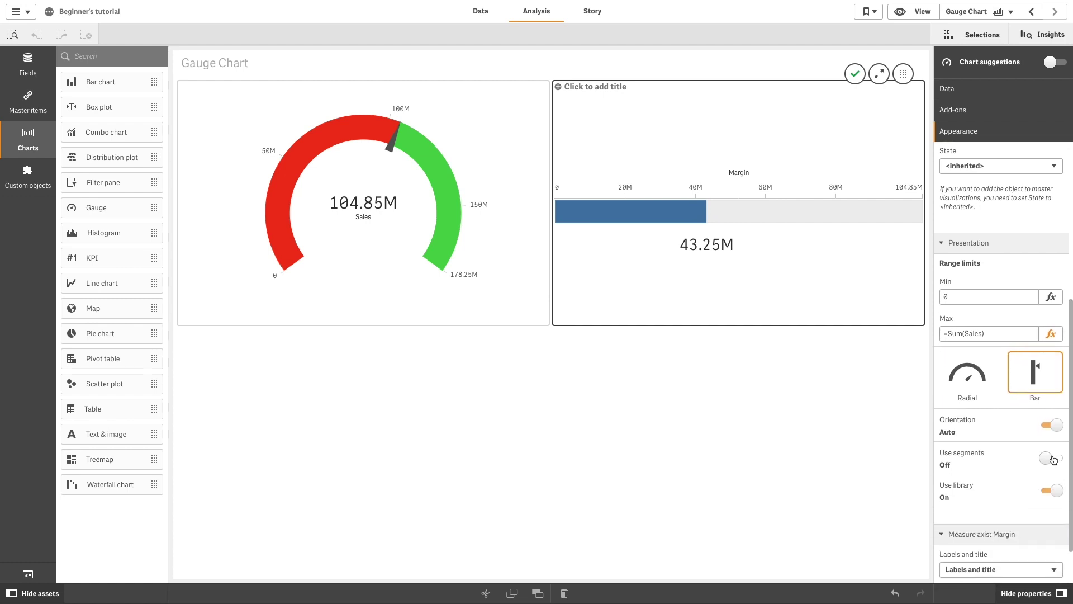
pyautogui.click(1053, 460)
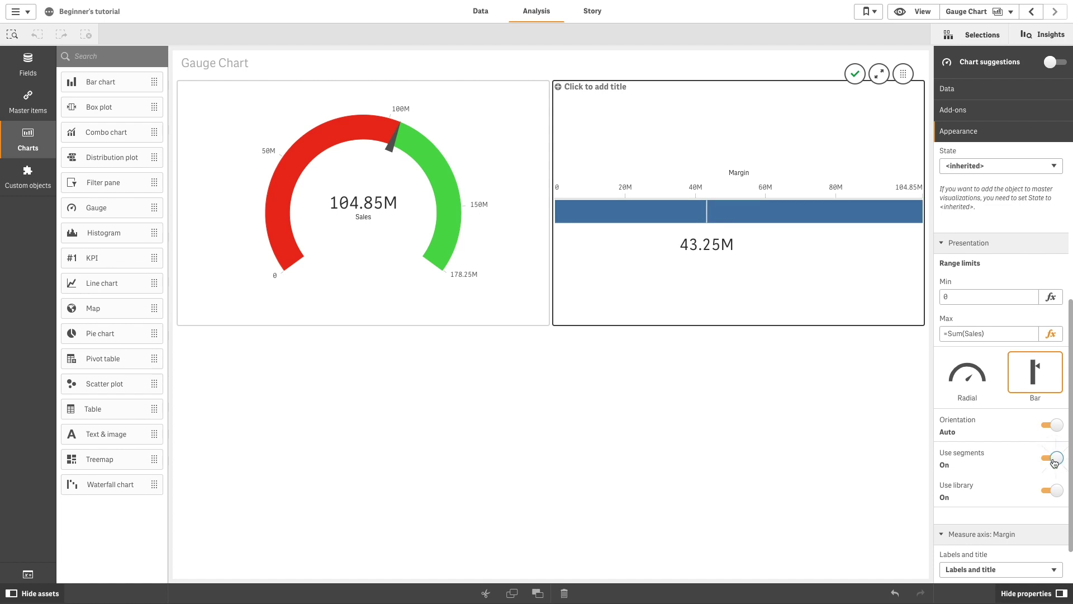
pyautogui.click(1050, 492)
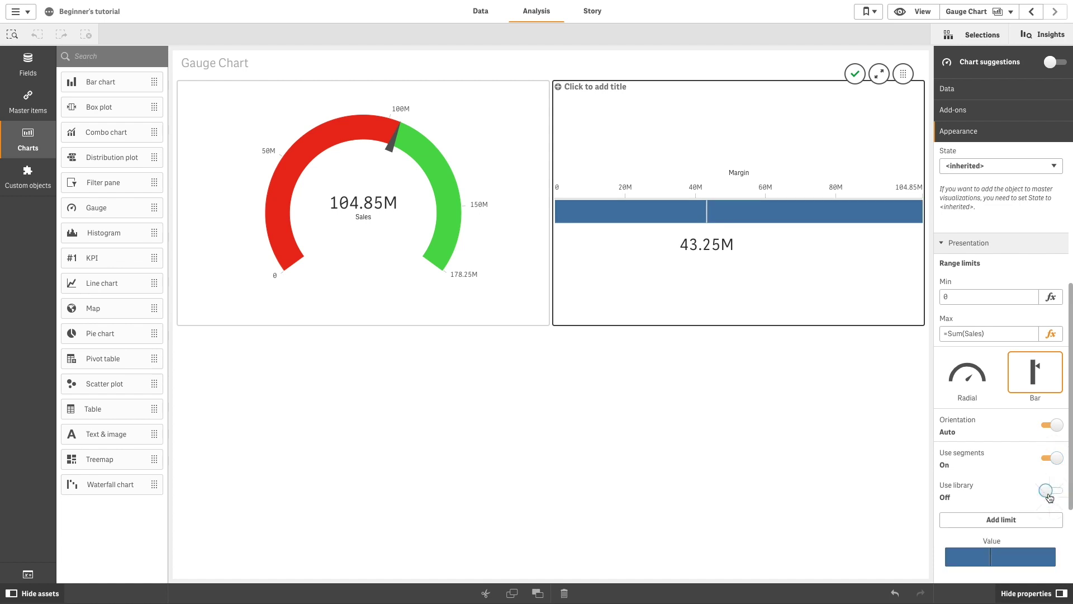
pyautogui.scroll(-1, 1042, 499)
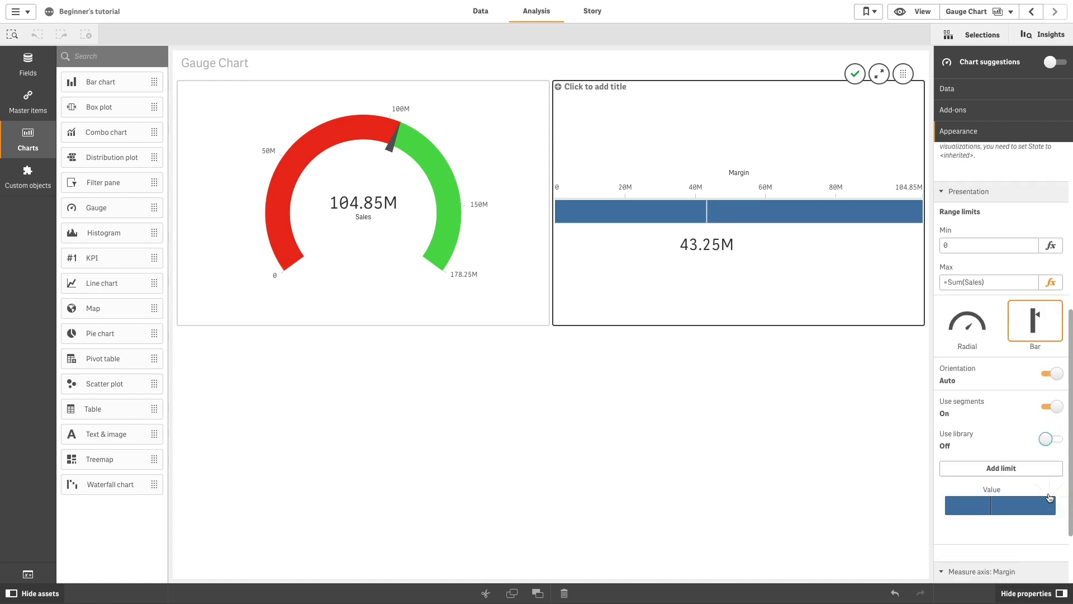
pyautogui.click(978, 510)
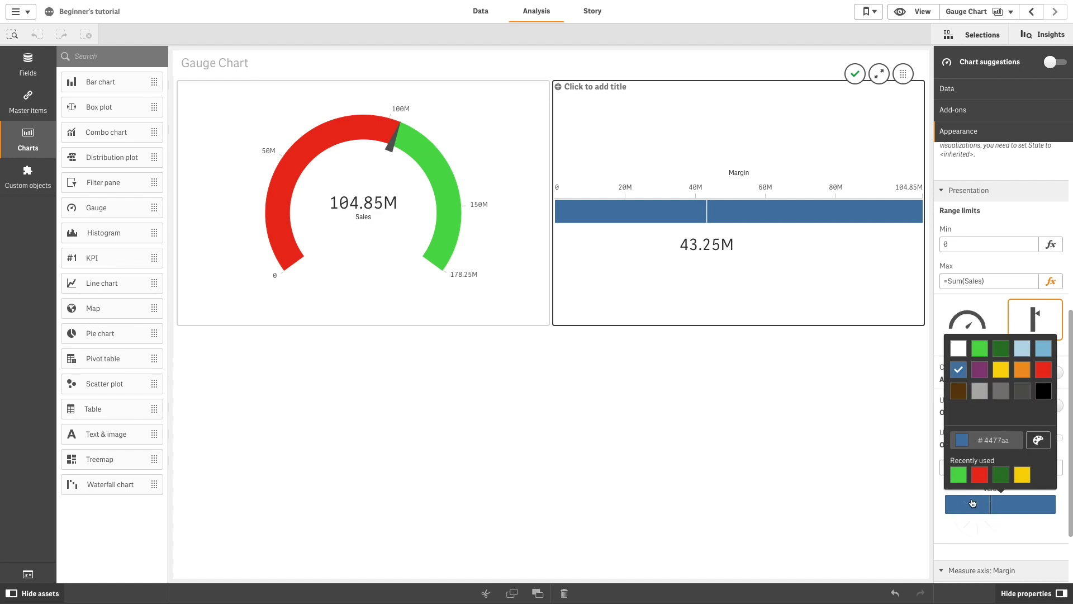
pyautogui.click(980, 475)
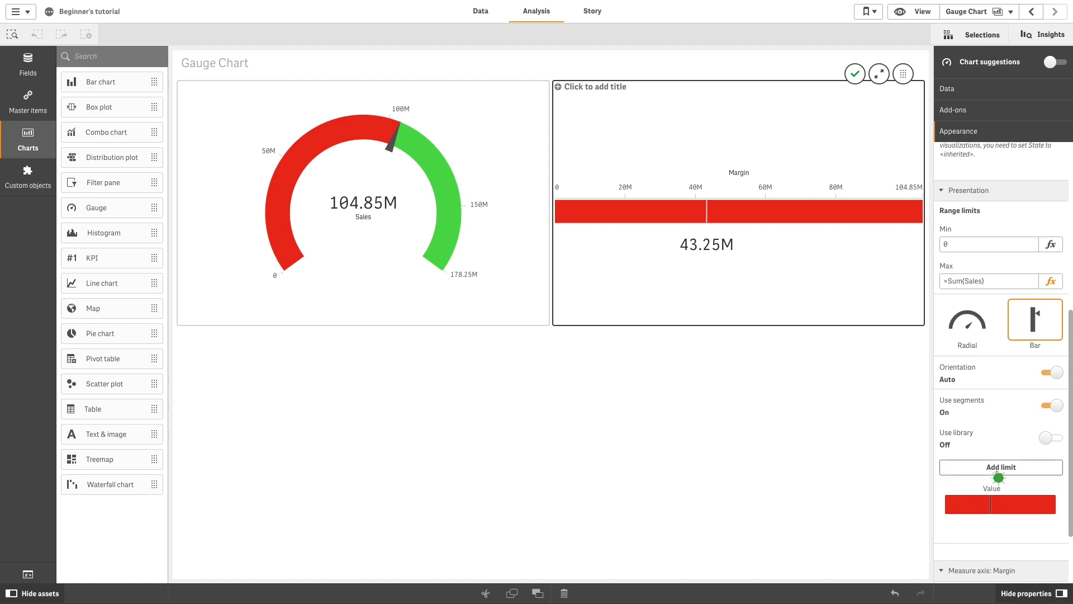
# Step: Add two limits to the Margin bar, moving the second to about 78.5M
pyautogui.click(999, 471)
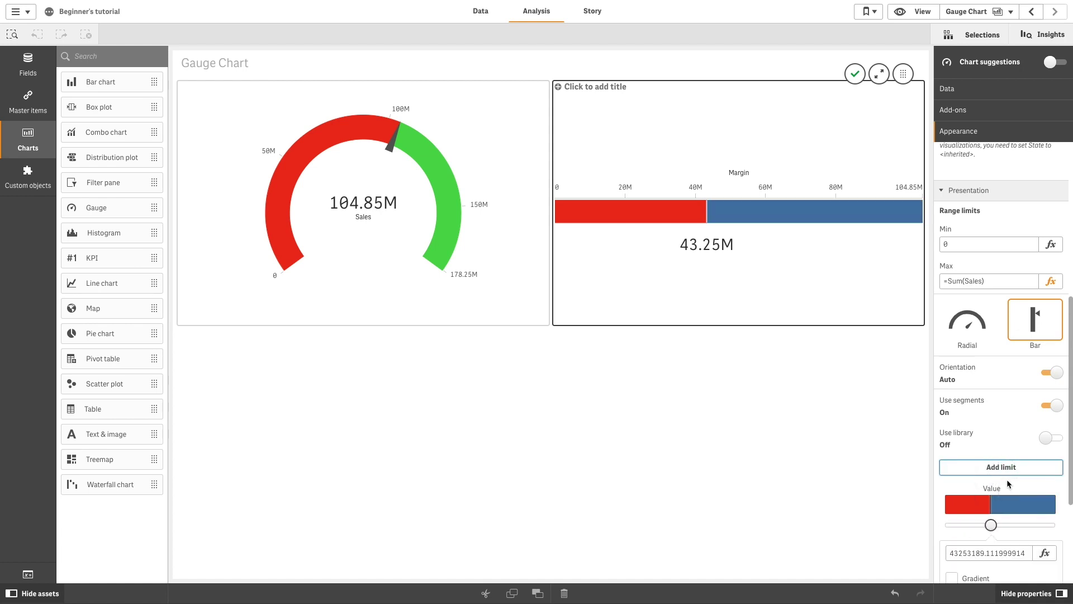
pyautogui.click(992, 526)
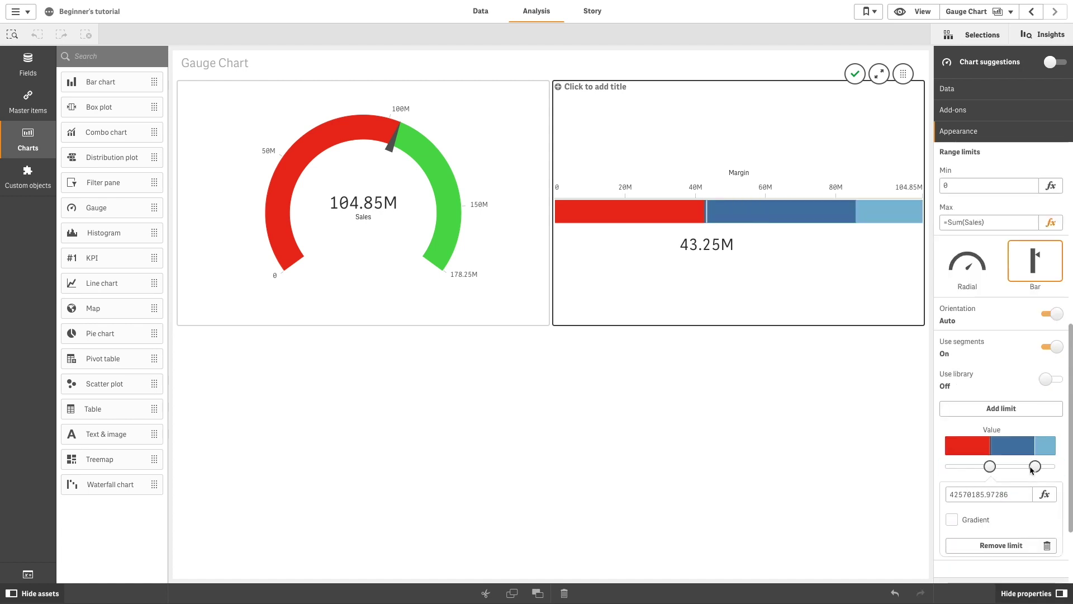
pyautogui.moveTo(1036, 468); pyautogui.dragTo(1029, 472)
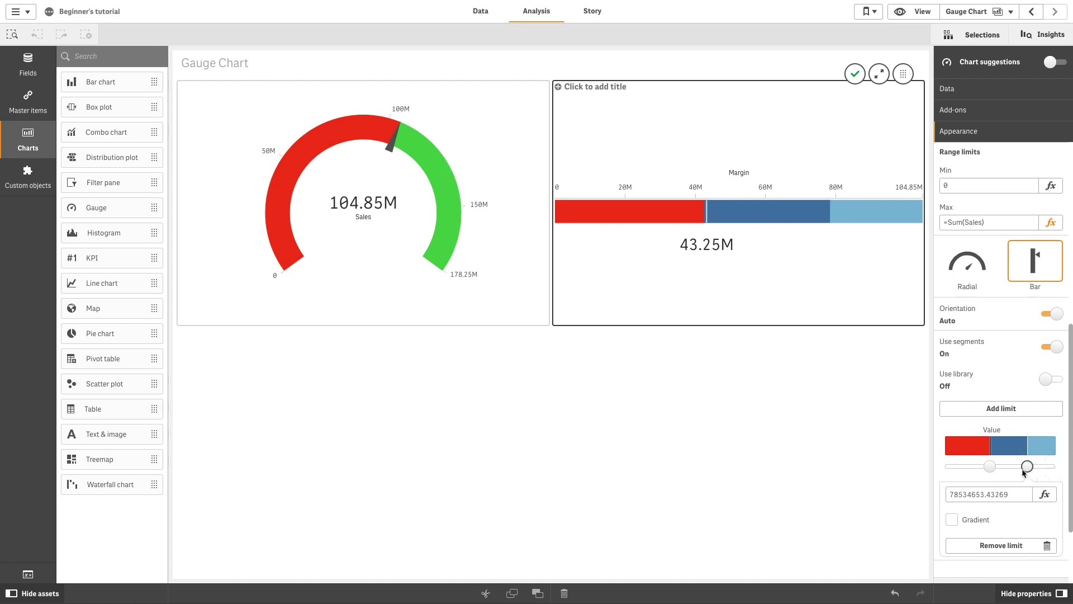
# Step: Colour the middle Margin segment yellow and the right segment dark green
pyautogui.click(1012, 454)
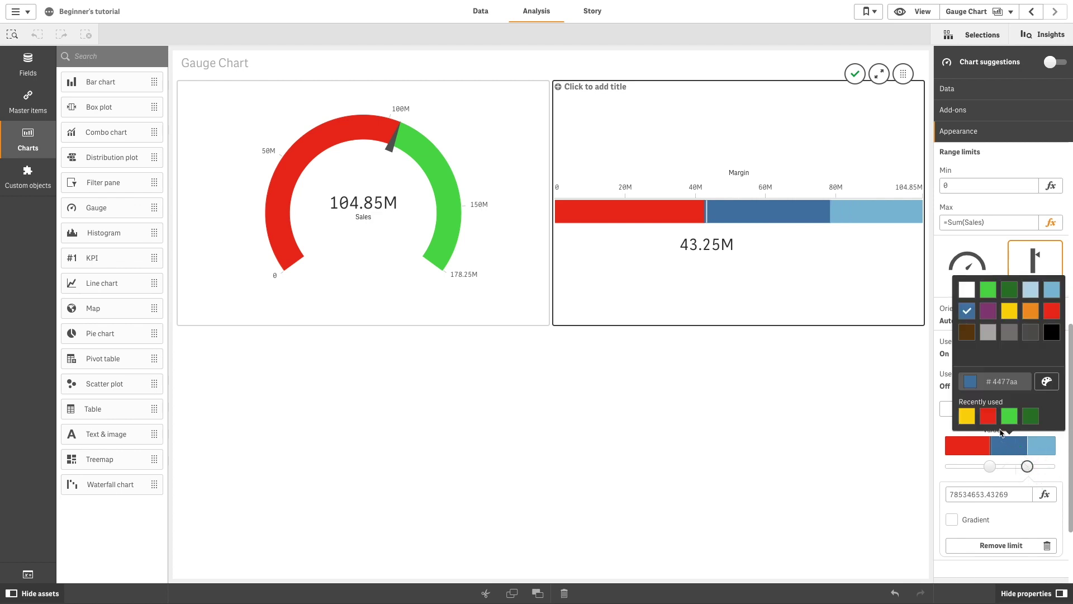
pyautogui.click(967, 416)
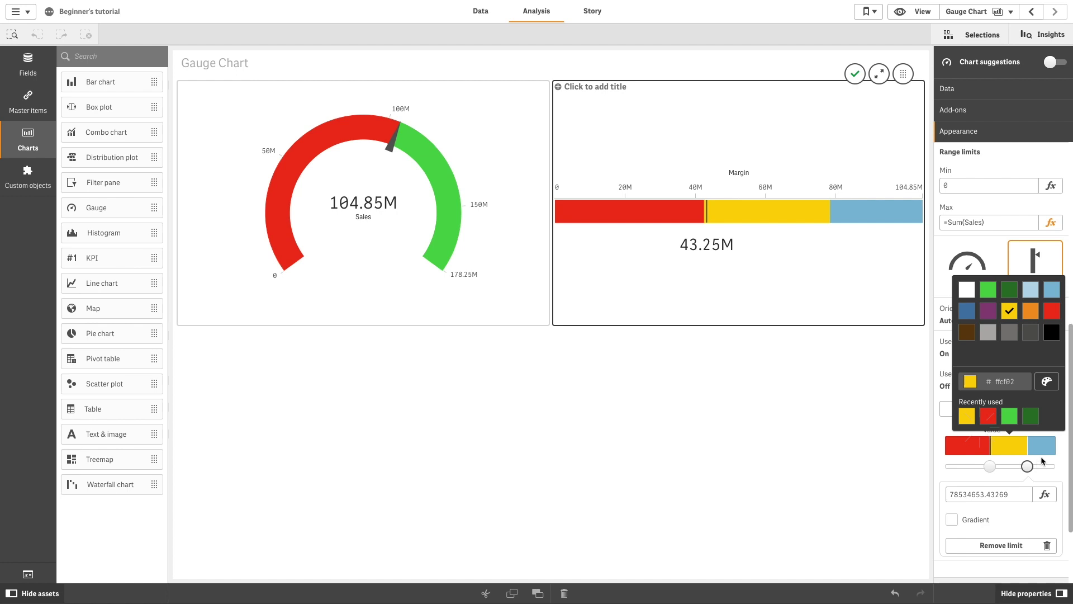
pyautogui.click(1042, 458)
pyautogui.click(1043, 454)
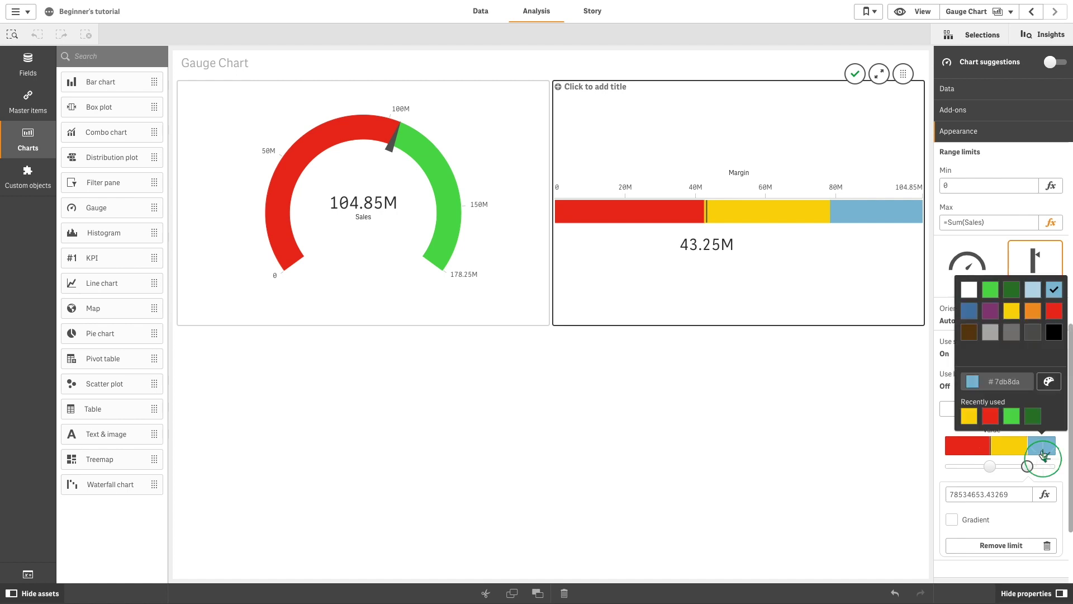
pyautogui.click(1033, 416)
pyautogui.scroll(-2, 1063, 441)
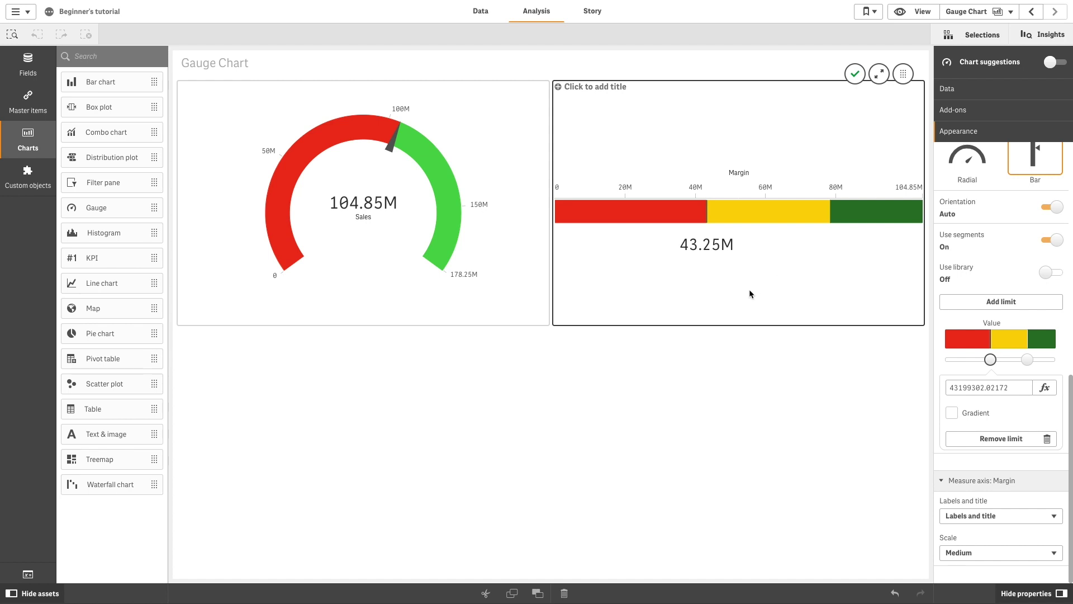
# Step: Place a third gauge in the bottom-right cell using the Sales measure
pyautogui.moveTo(106, 211); pyautogui.dragTo(741, 442)
pyautogui.click(777, 467)
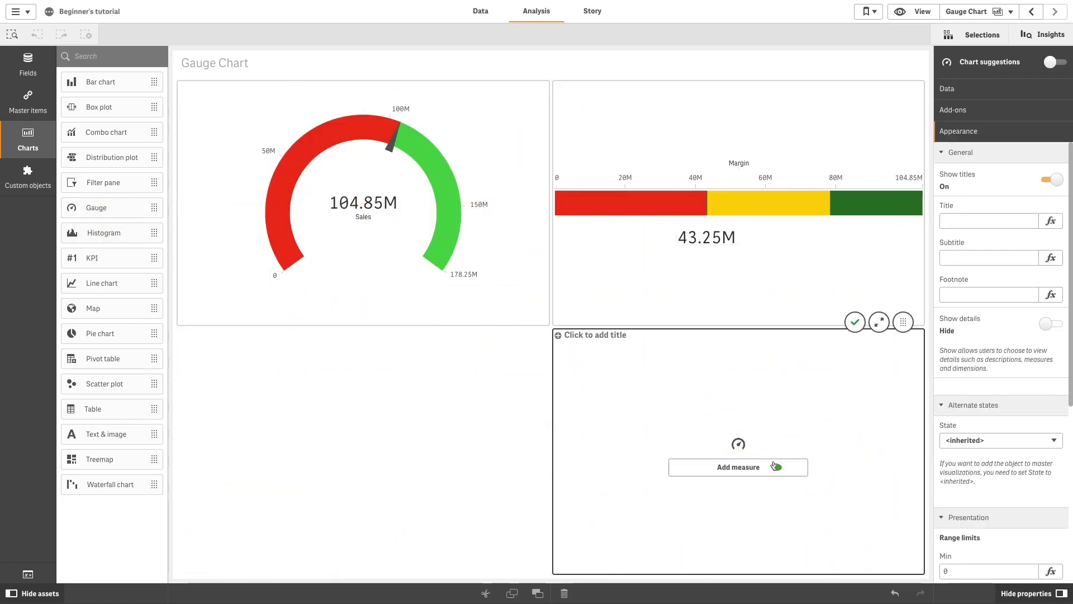
pyautogui.write('Sa')
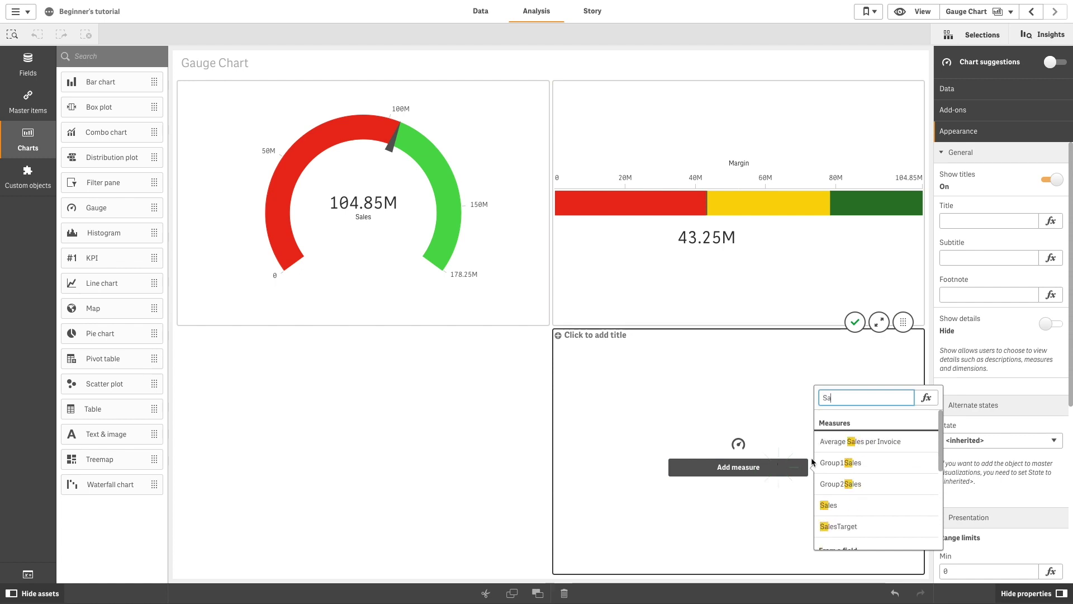
pyautogui.click(838, 506)
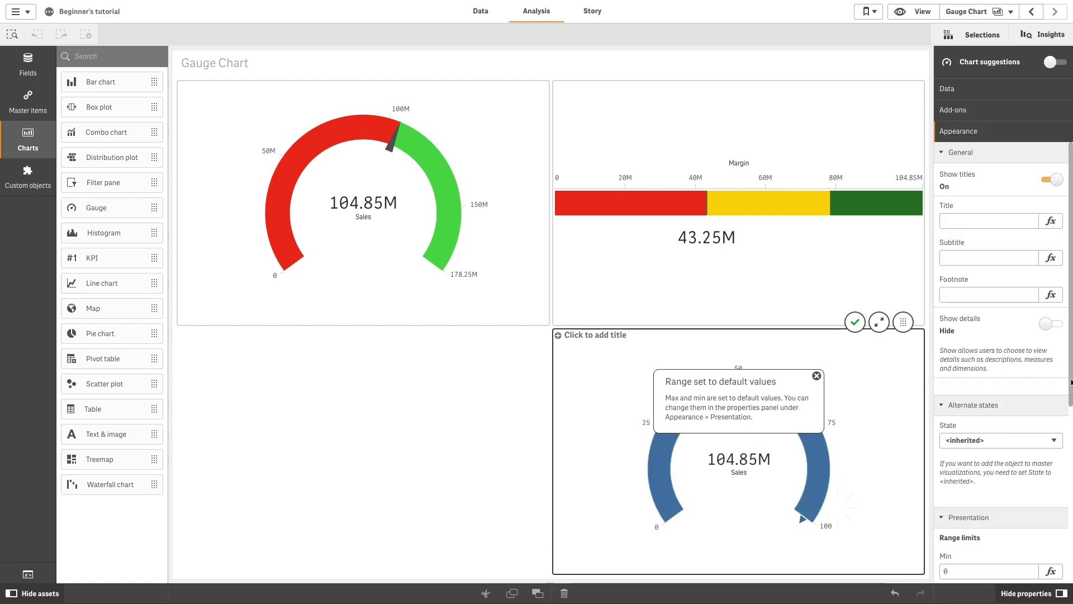
# Step: Set the new gauge's maximum to 180000000 so the scale reaches 180M
pyautogui.scroll(-3, 1069, 478)
pyautogui.click(980, 450)
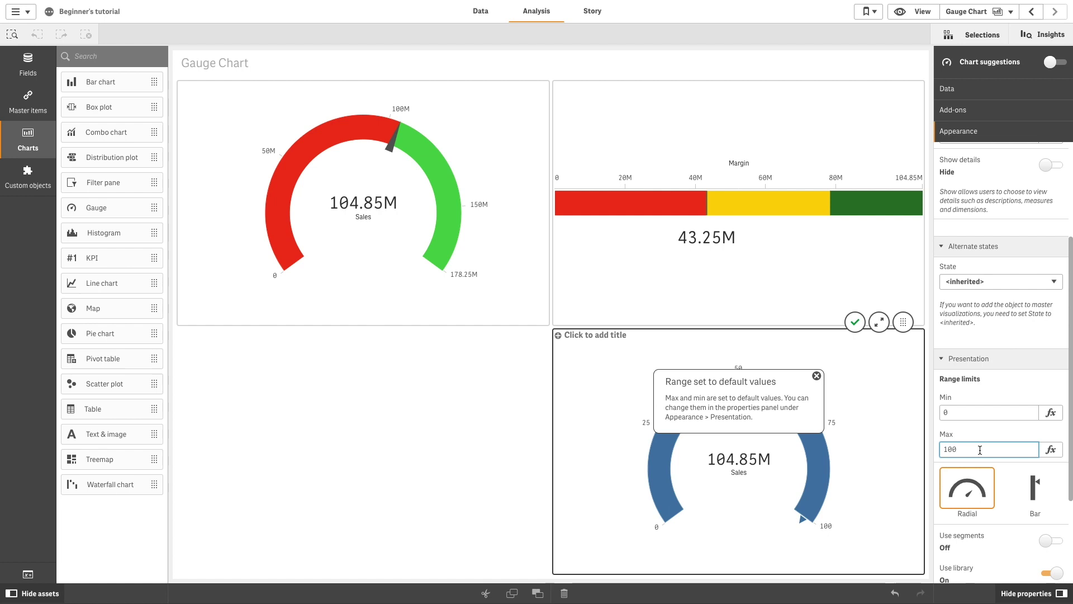
pyautogui.write('0000000')
pyautogui.press('Return')
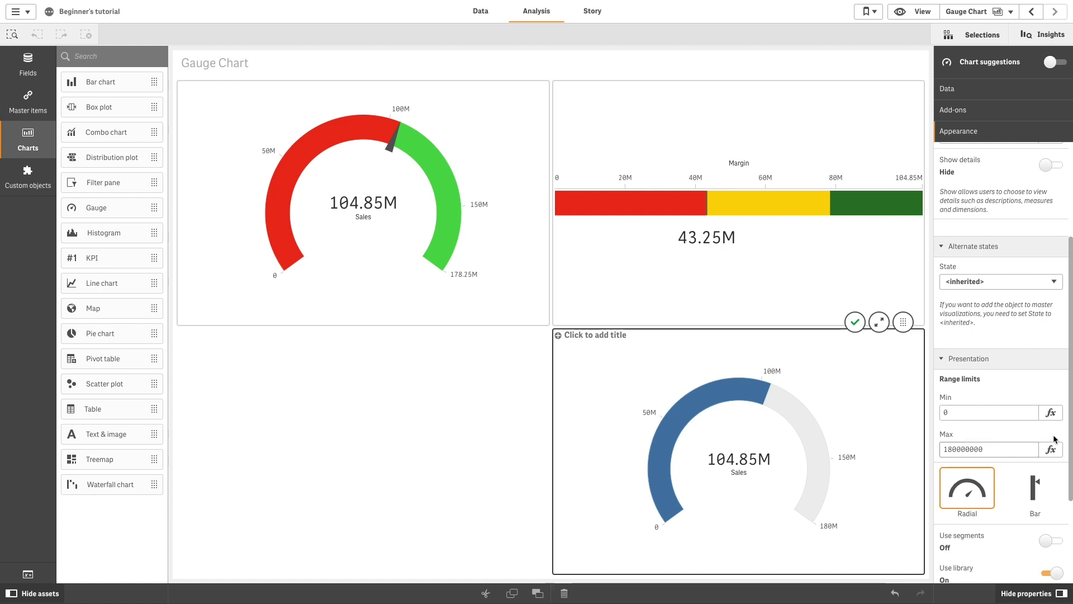
# Step: Make the Sales gauge a bar with custom vertical orientation and segments turned on
pyautogui.click(1040, 476)
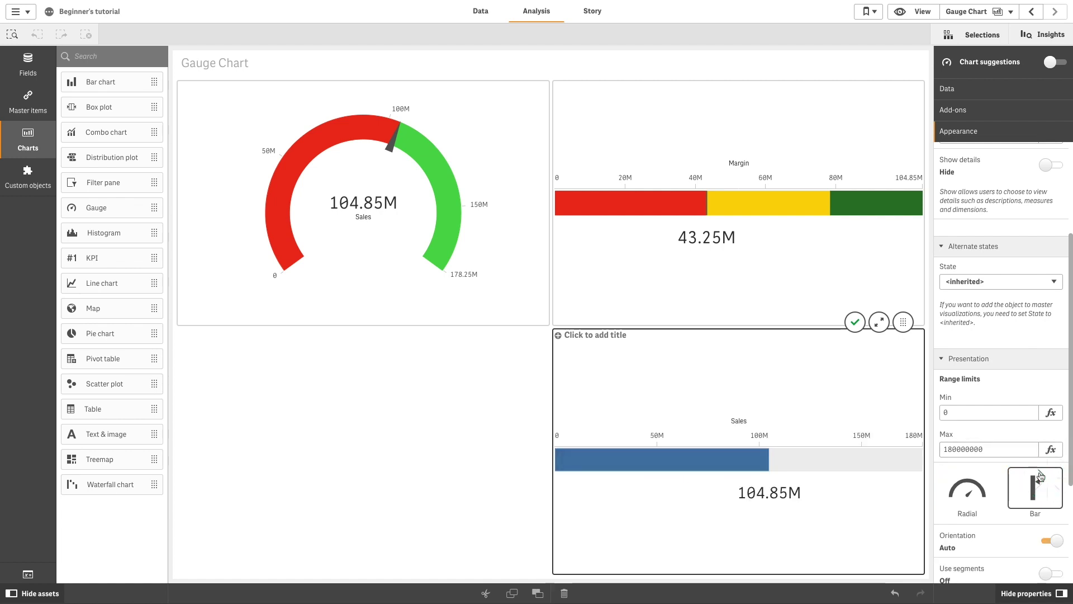
pyautogui.scroll(-1, 1040, 479)
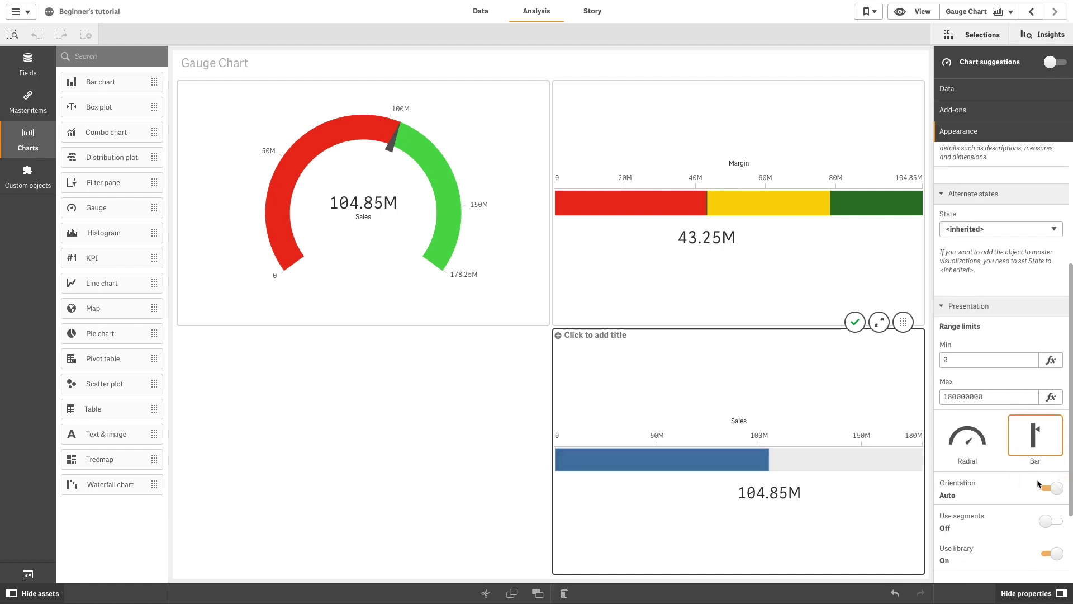
pyautogui.click(1050, 489)
pyautogui.click(979, 537)
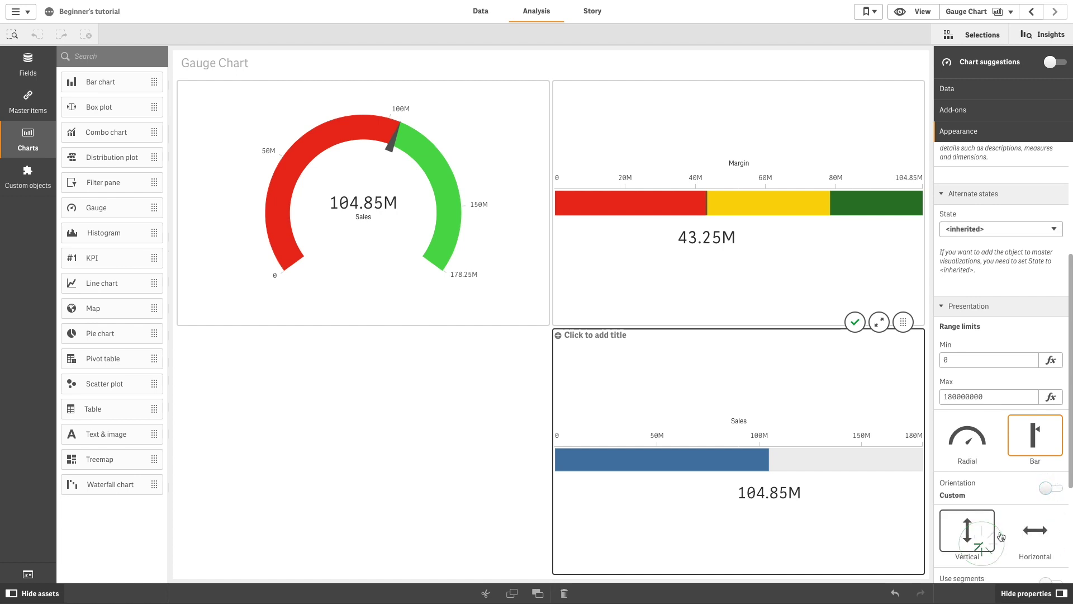
pyautogui.scroll(-4, 1045, 450)
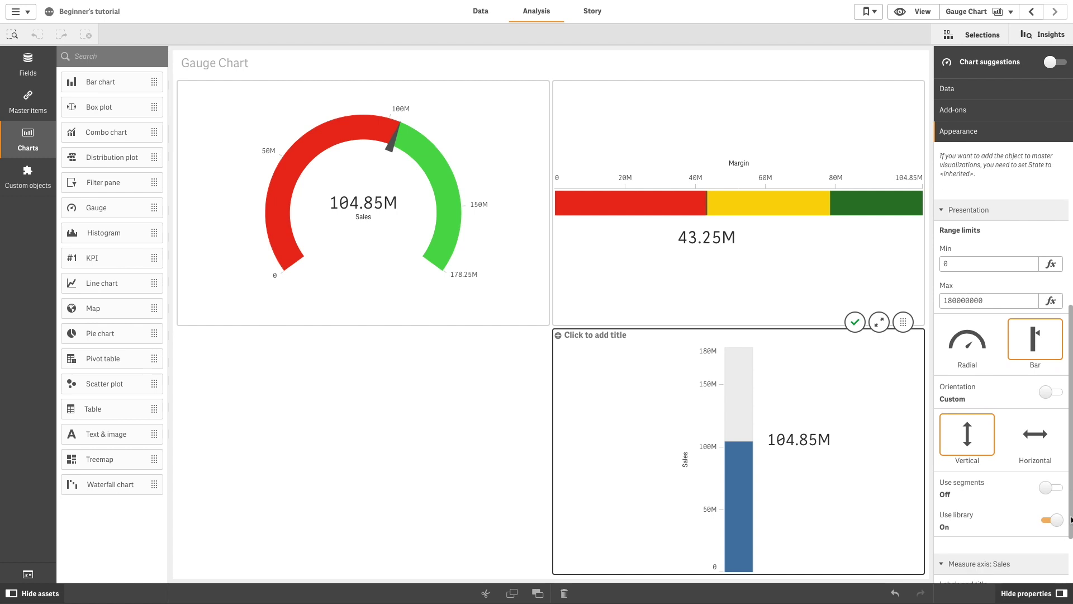
pyautogui.click(1052, 406)
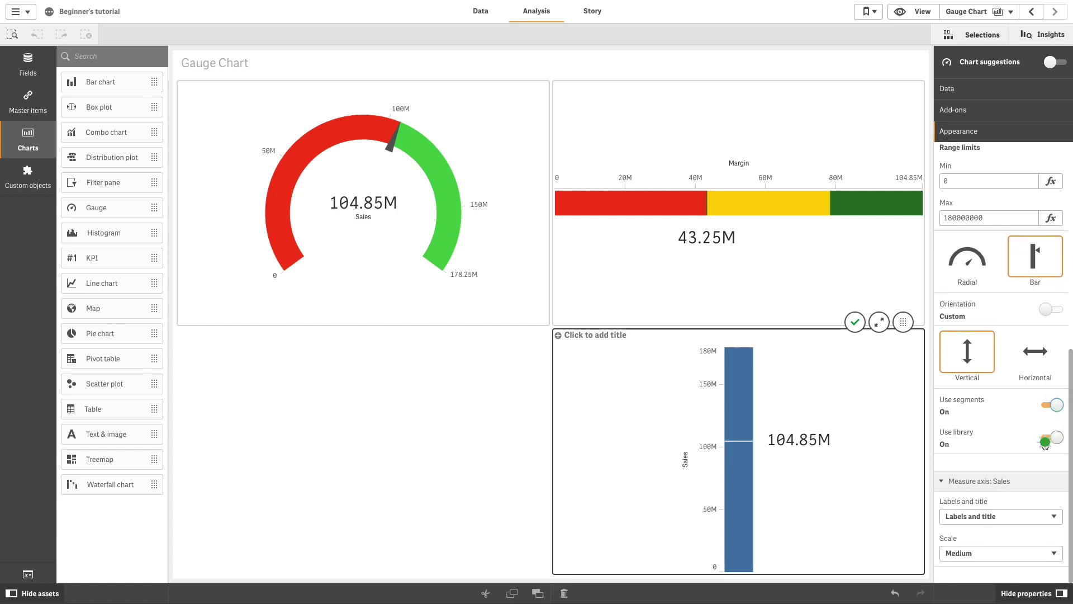
# Step: Turn off library colours and add two limits, the second at 154620000
pyautogui.click(1050, 437)
pyautogui.click(1027, 467)
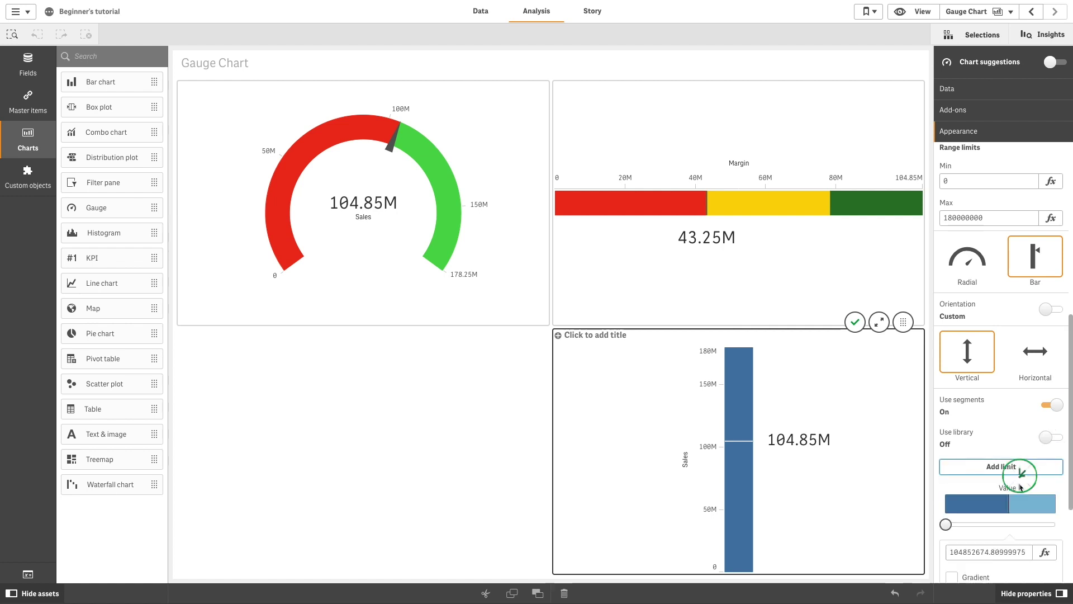
pyautogui.click(1023, 470)
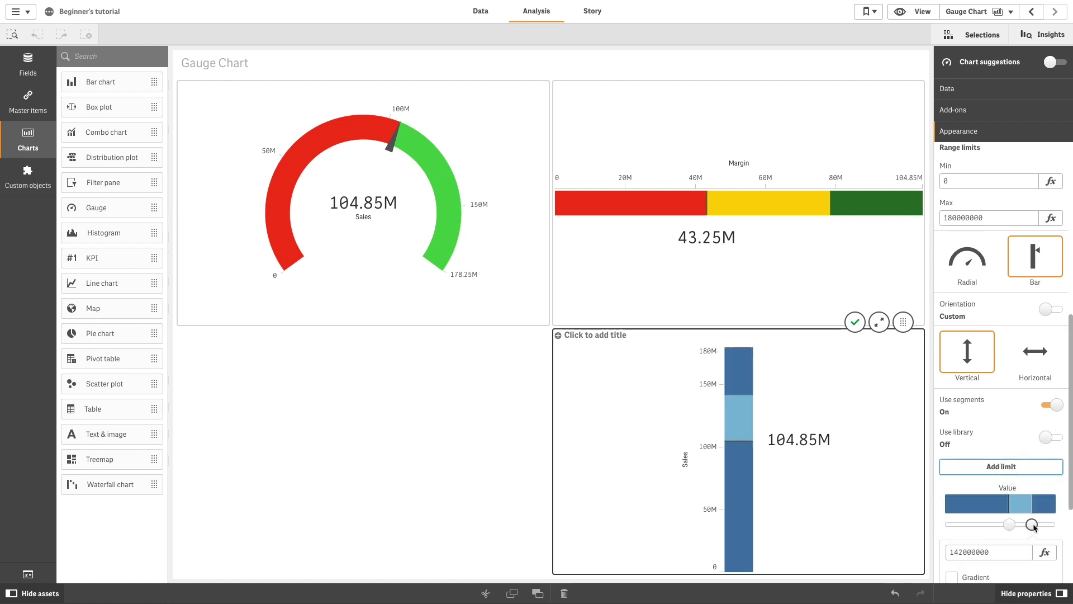
pyautogui.doubleClick(965, 554)
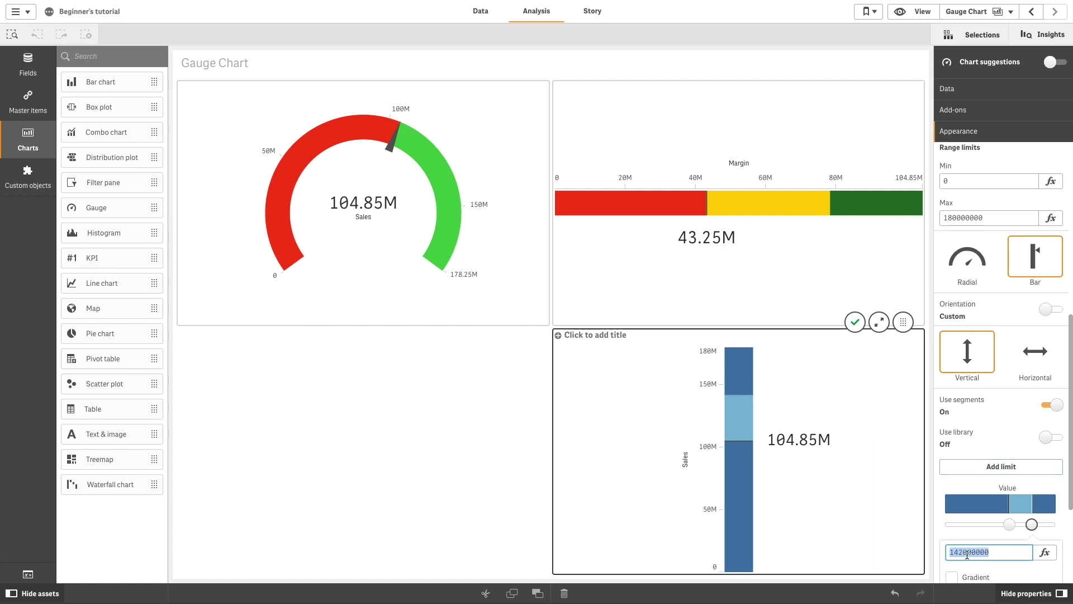
pyautogui.click(966, 555)
pyautogui.moveTo(963, 553); pyautogui.dragTo(946, 552)
pyautogui.scroll(-1, 984, 503)
pyautogui.moveTo(1032, 487); pyautogui.dragTo(1049, 492)
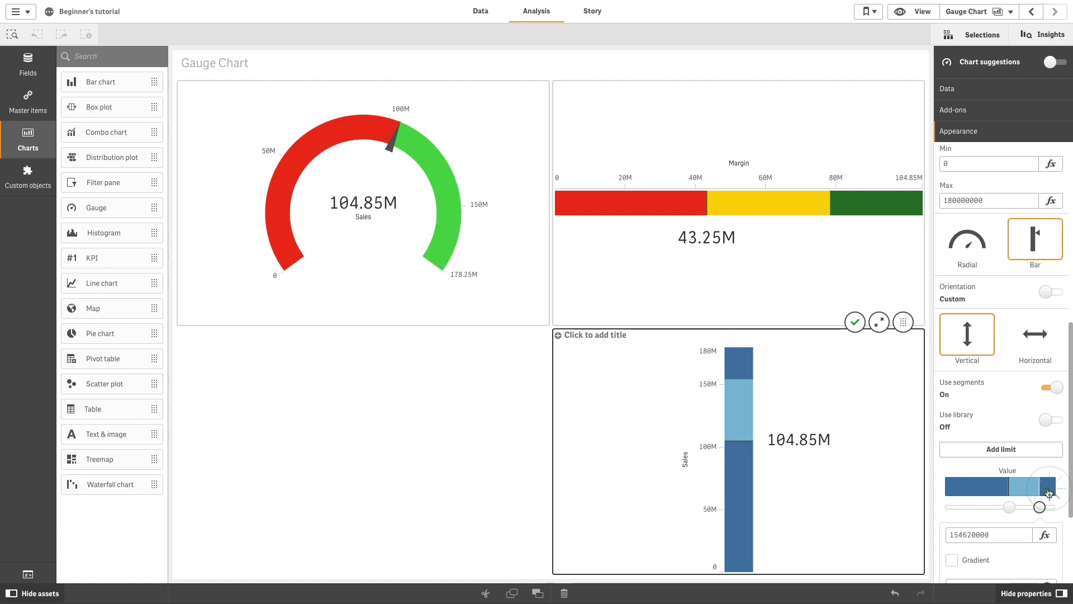
# Step: Colour the top segment of the vertical Sales bar orange
pyautogui.click(1049, 491)
pyautogui.click(1033, 352)
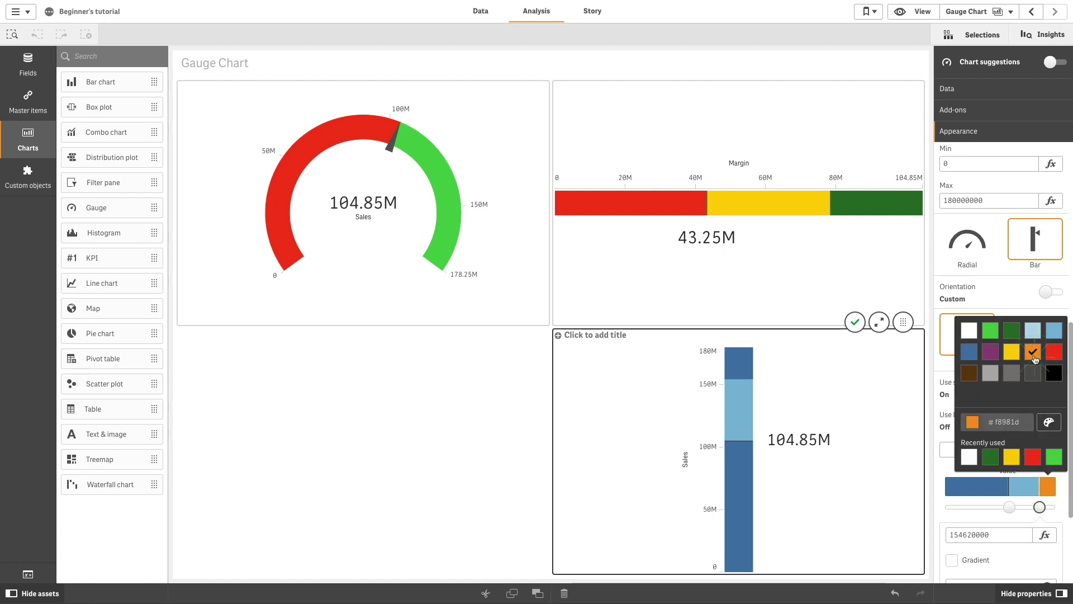
pyautogui.click(914, 484)
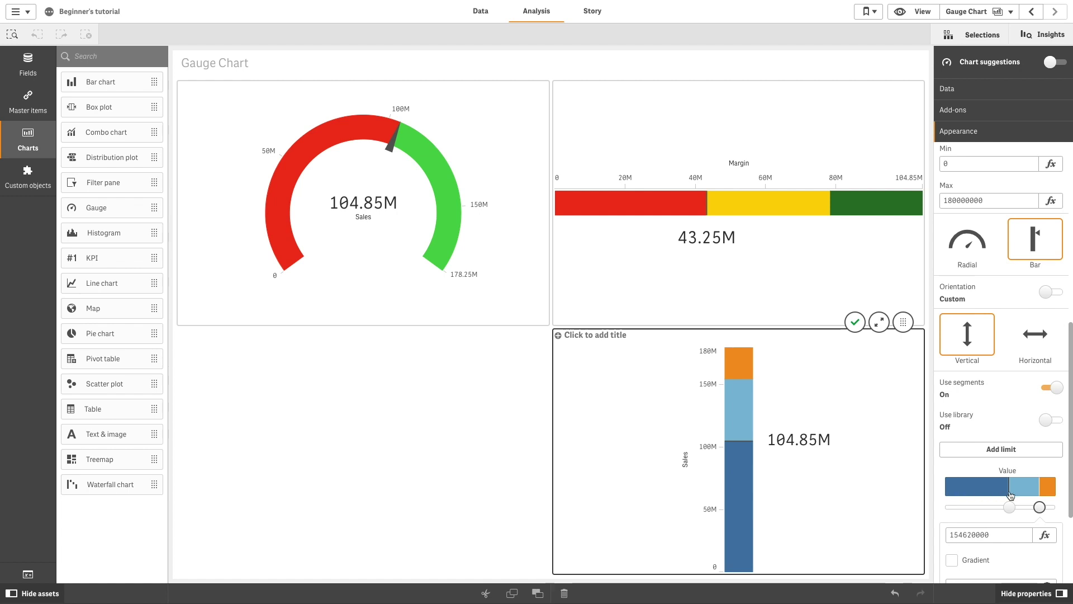
# Step: Turn on Gradient for the vertical Sales bar so its segments blend from light blue to orange
pyautogui.click(952, 561)
pyautogui.click(1013, 508)
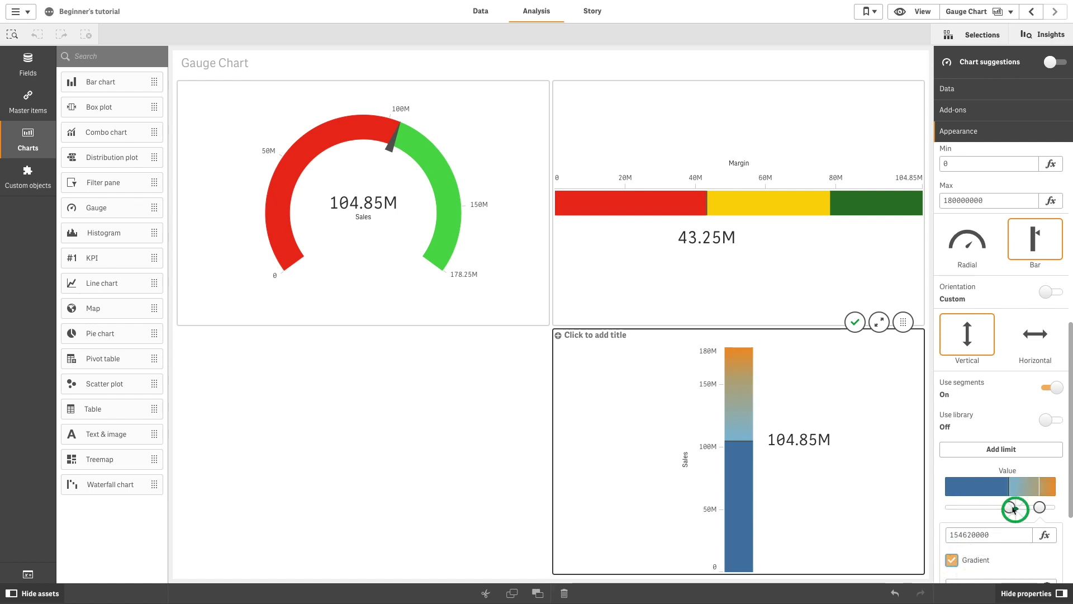